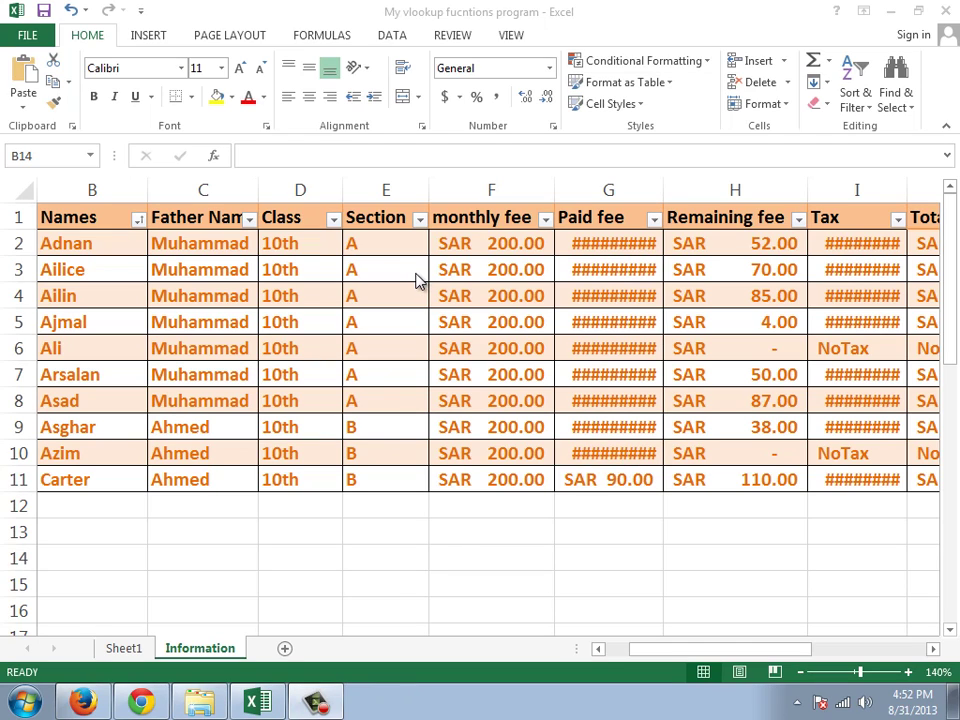
- Select the whole Information sheet and autofit all columns so Paid fee amounts display fully
click(748, 650)
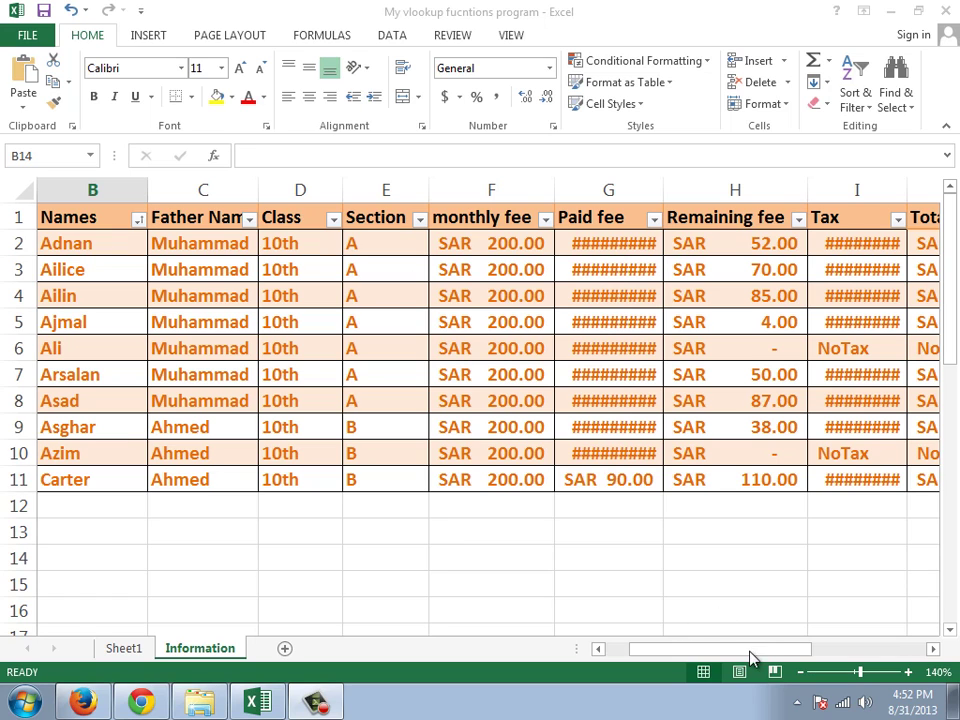
click(25, 180)
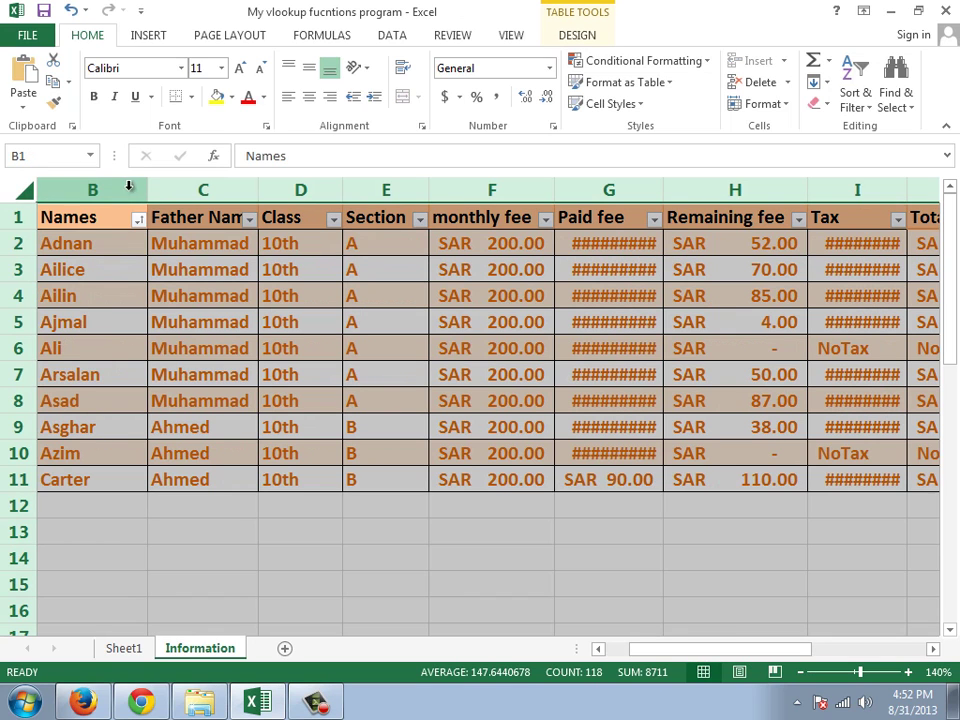
double_click(147, 190)
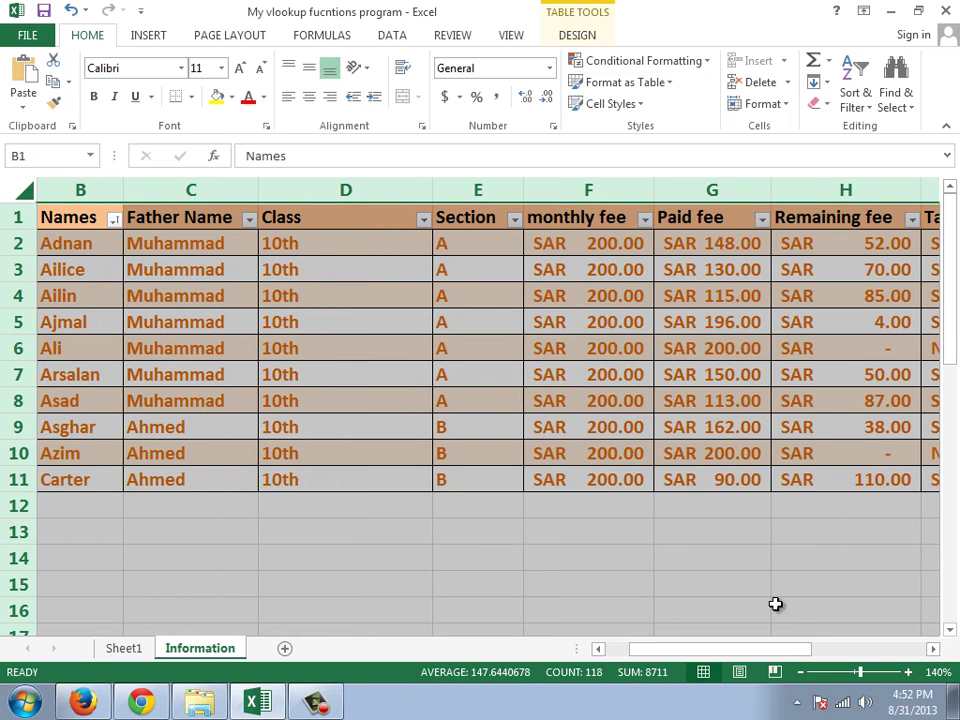
mouse_move(763, 648)
mouse_down()
mouse_move(952, 643)
mouse_move(486, 626)
mouse_up()
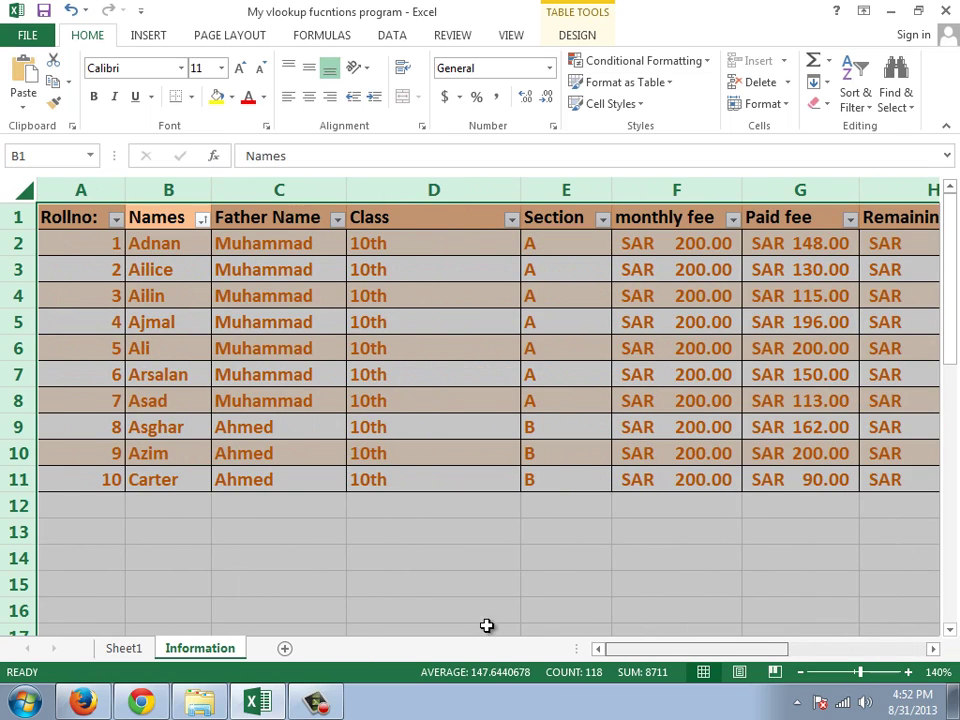
click(433, 558)
click(118, 242)
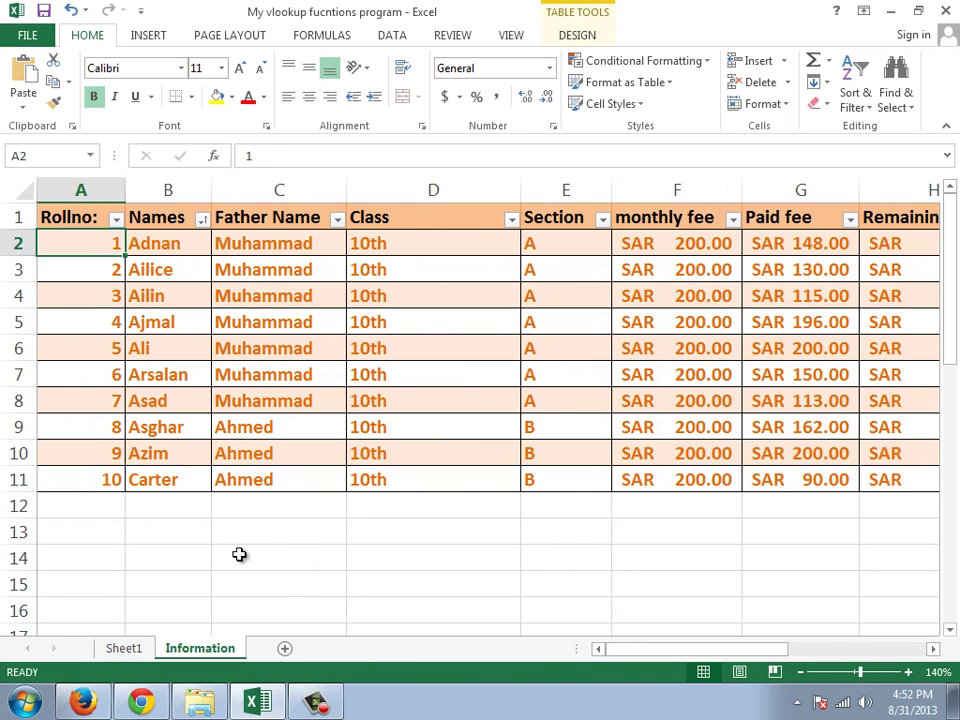
click(240, 555)
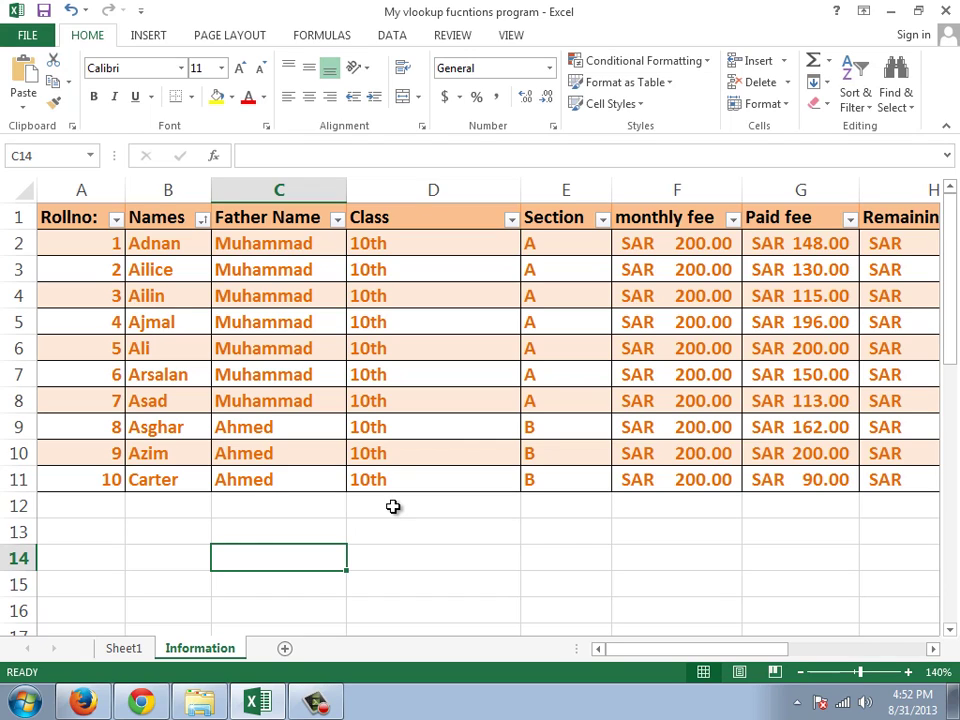
- Enter the 'Lookup value' label in B13, merged and centred across B13:C13
key(Left)
key(Up)
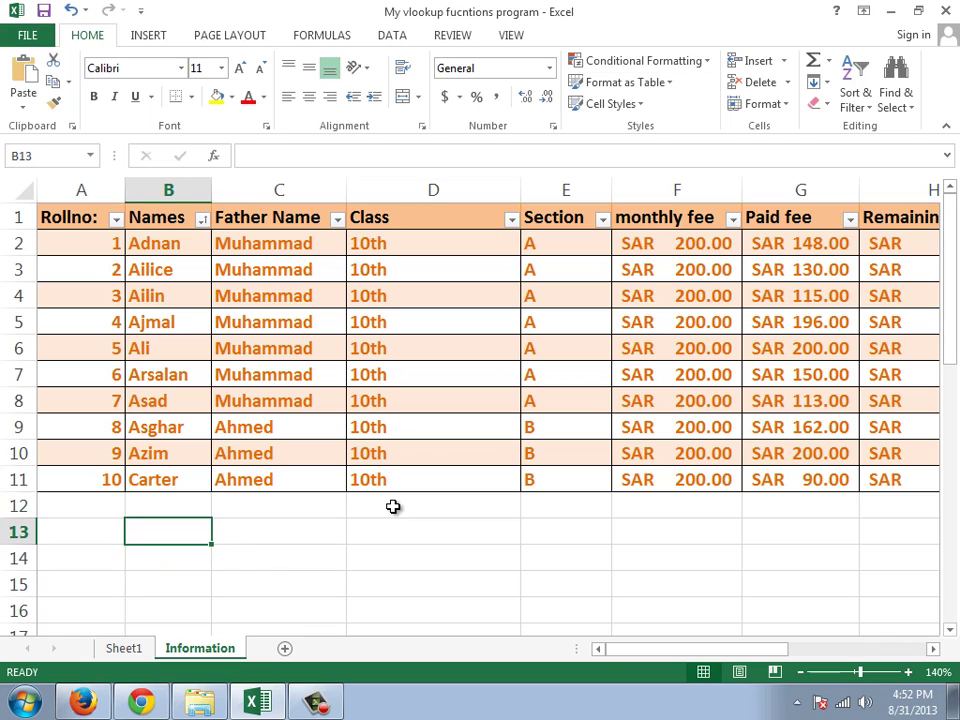
text(Look)
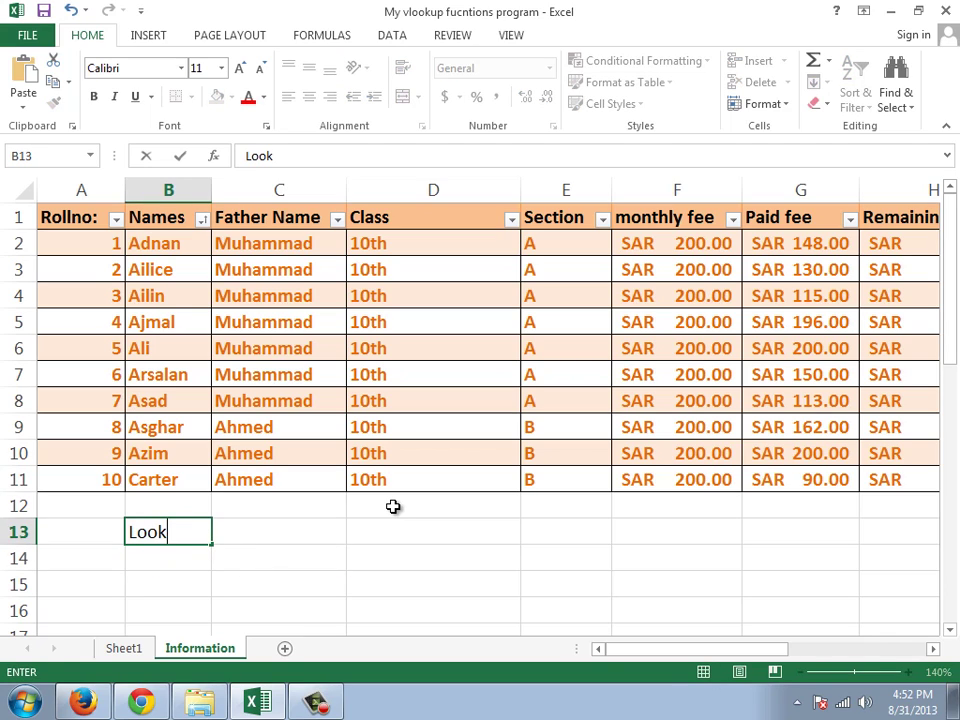
text(up value)
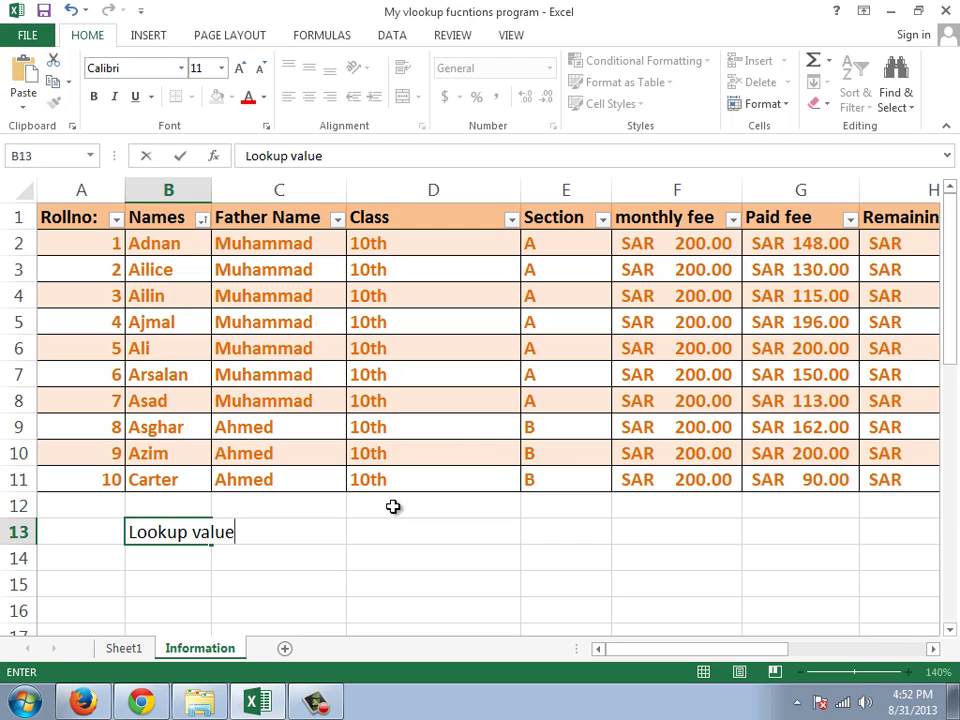
key(Return)
drag(195, 527, 263, 527)
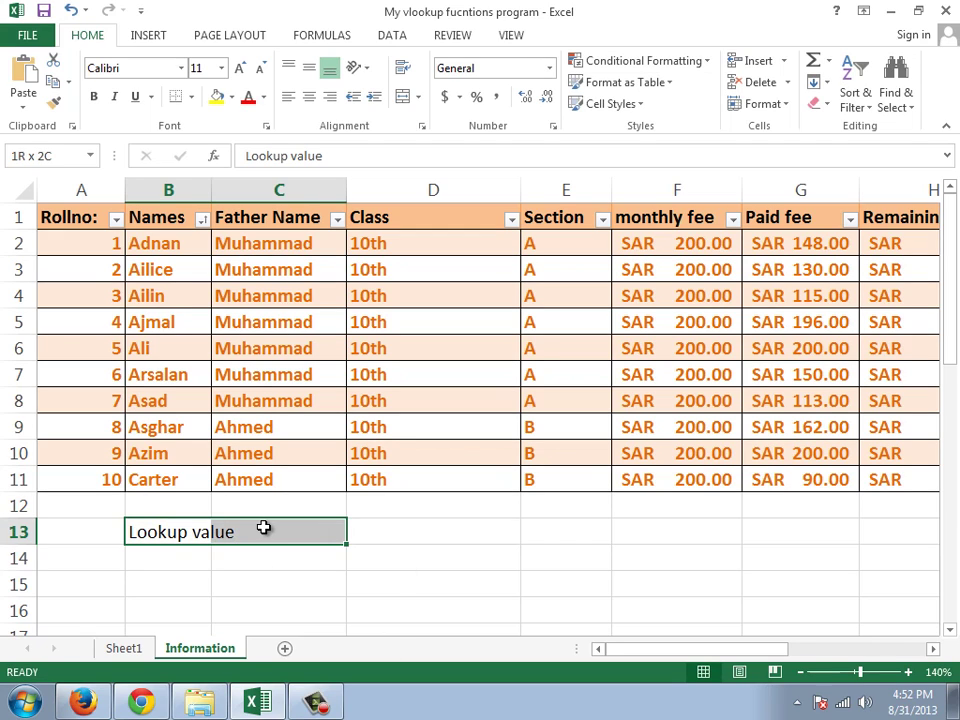
click(403, 97)
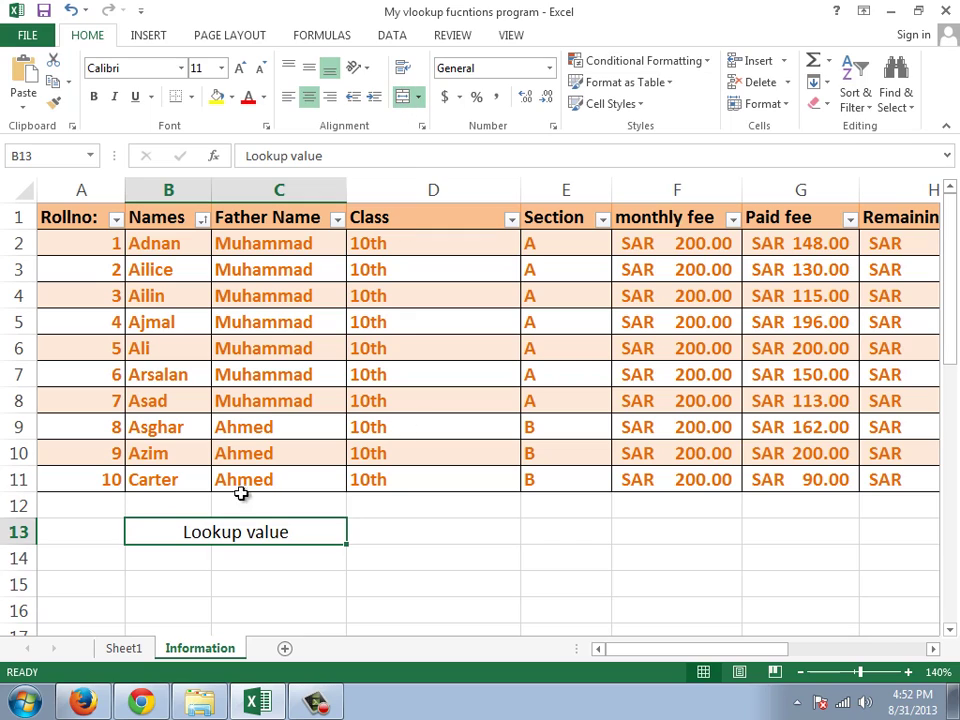
- Add the 'Lookup function' label in D13 and merge B14:C14 as the input cell
click(474, 532)
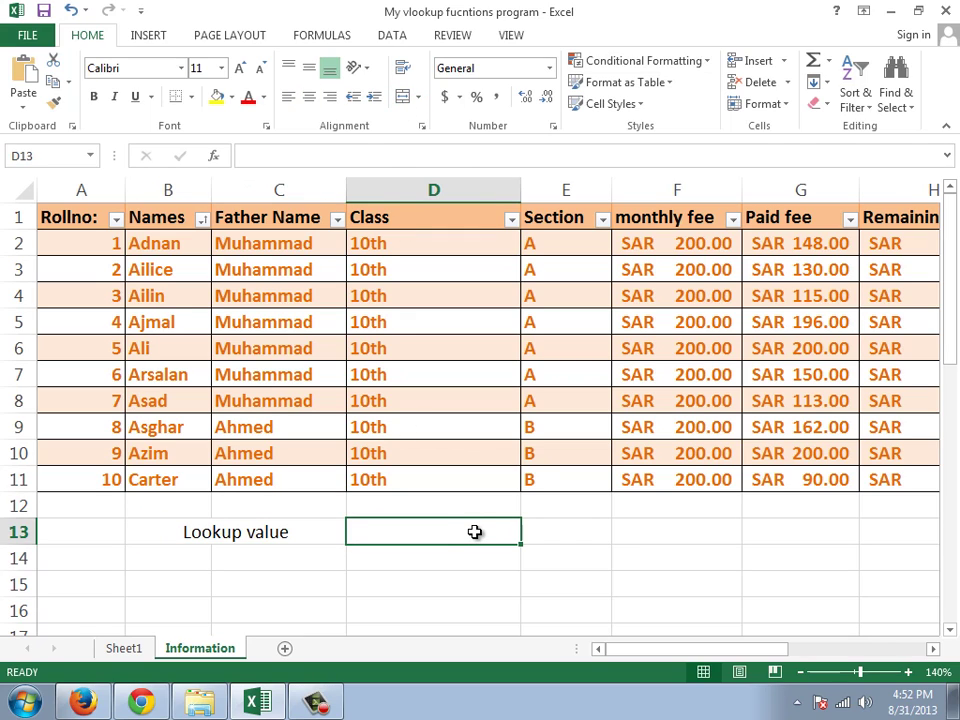
text(Lookup fu)
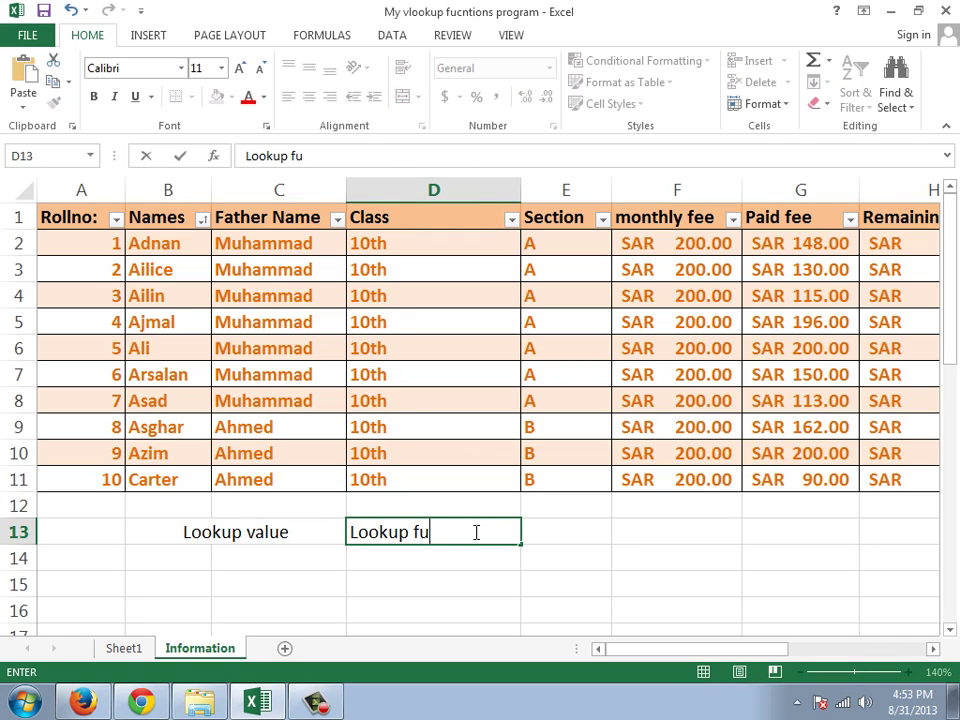
text(nction)
key(Return)
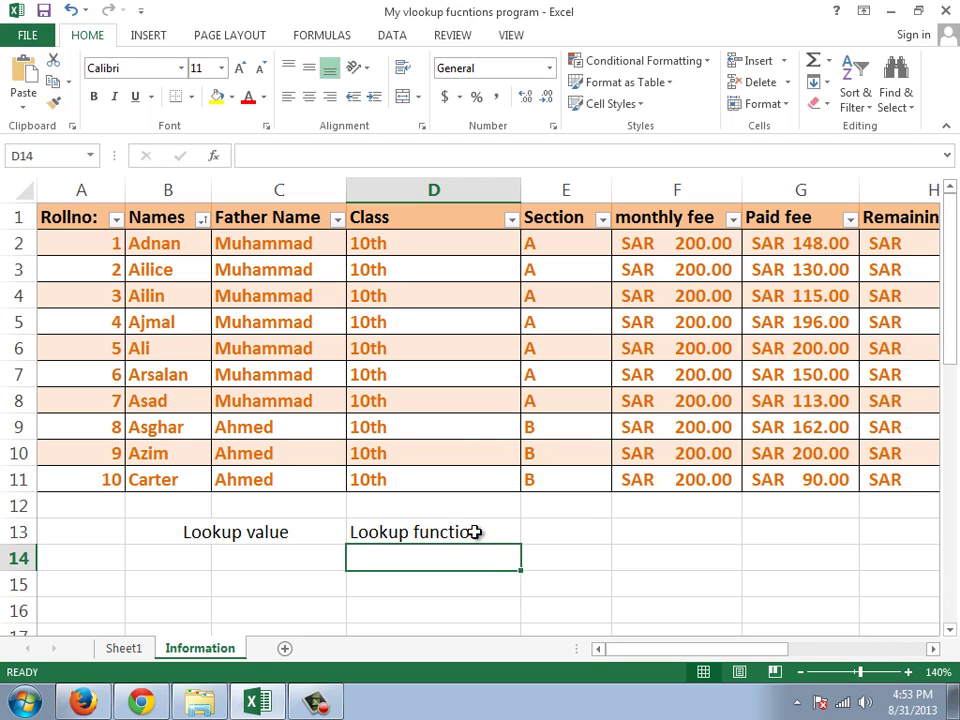
click(295, 550)
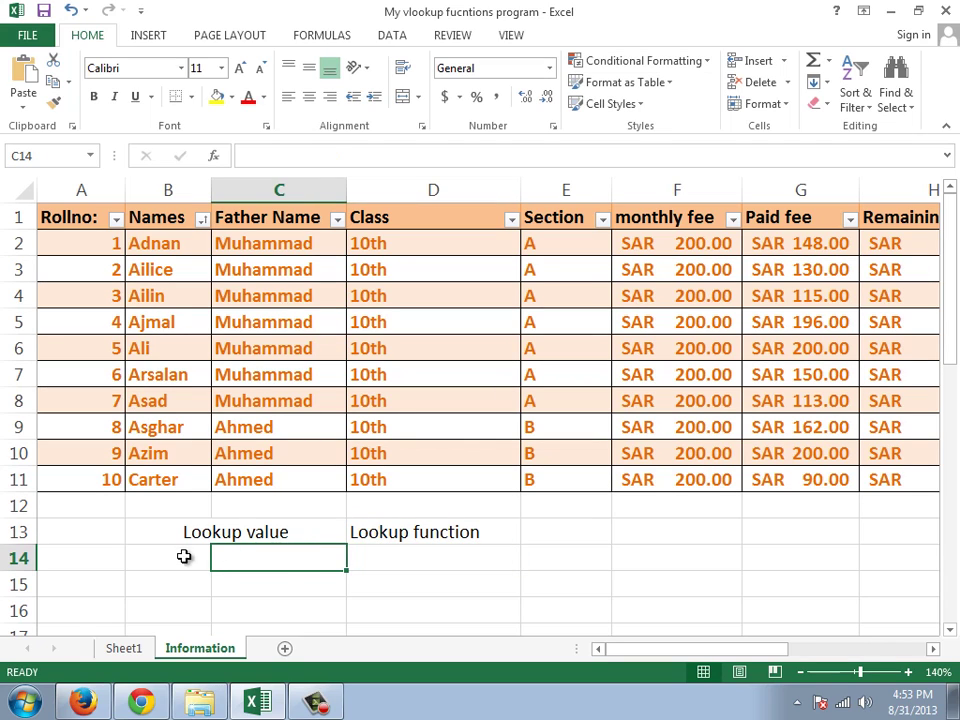
drag(190, 557, 242, 557)
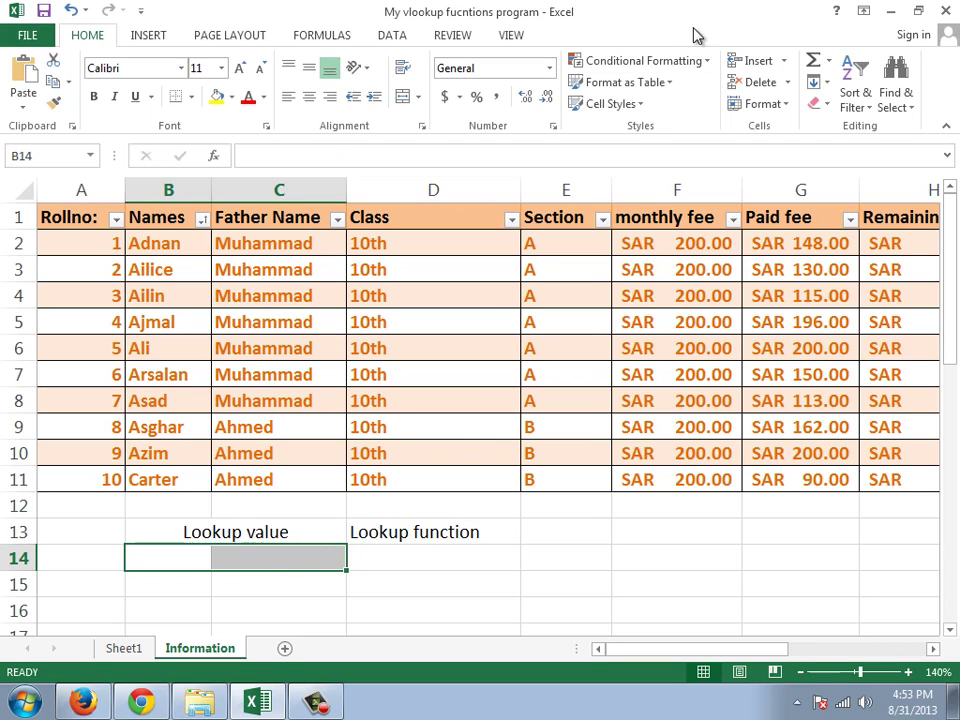
click(403, 96)
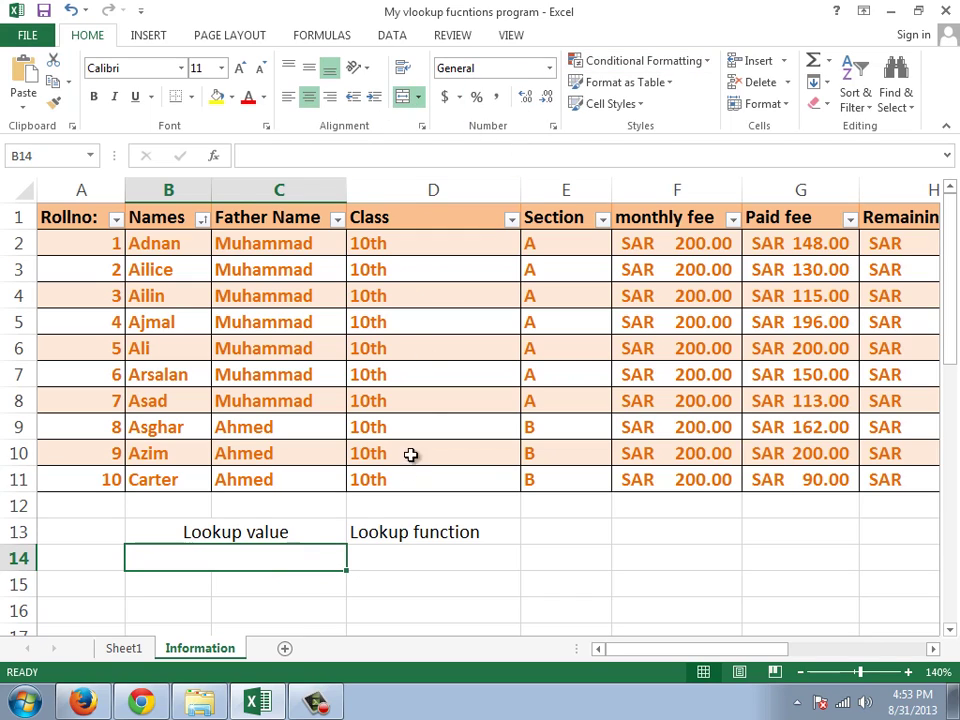
click(393, 550)
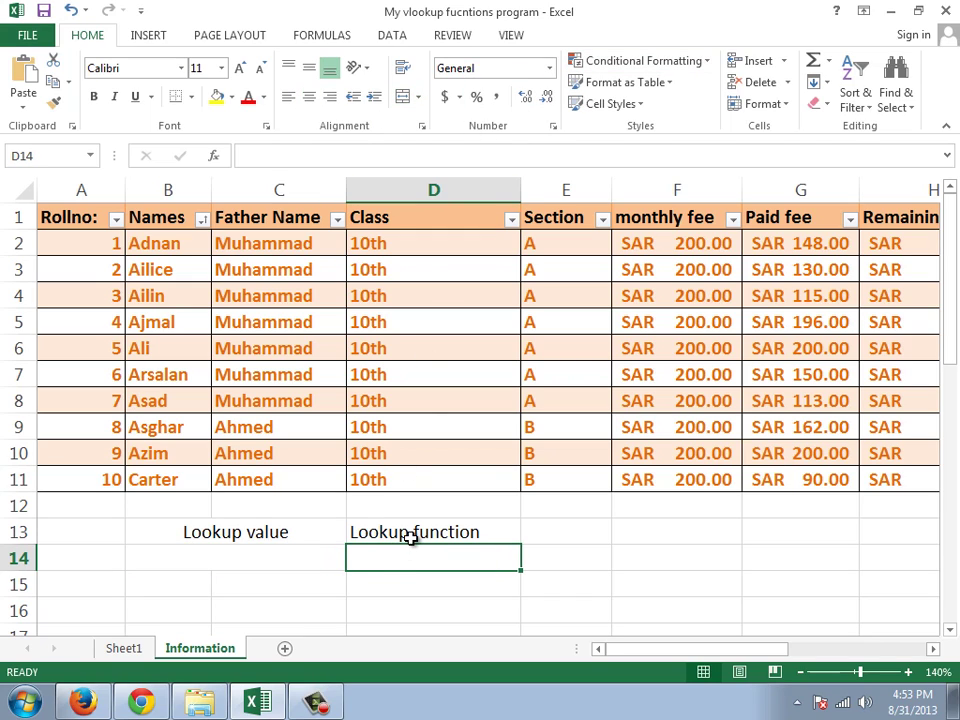
- In D14, build =VLOOKUP(B14,Table1,2, using B14 as lookup value and the whole Table1 range
text(=)
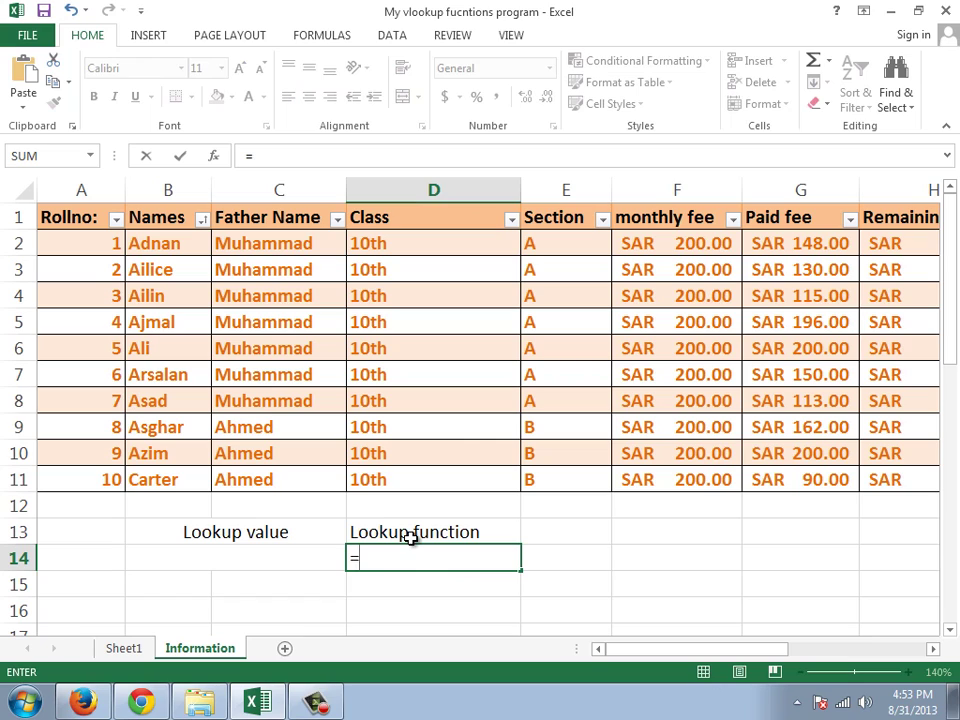
text(vl)
key(Tab)
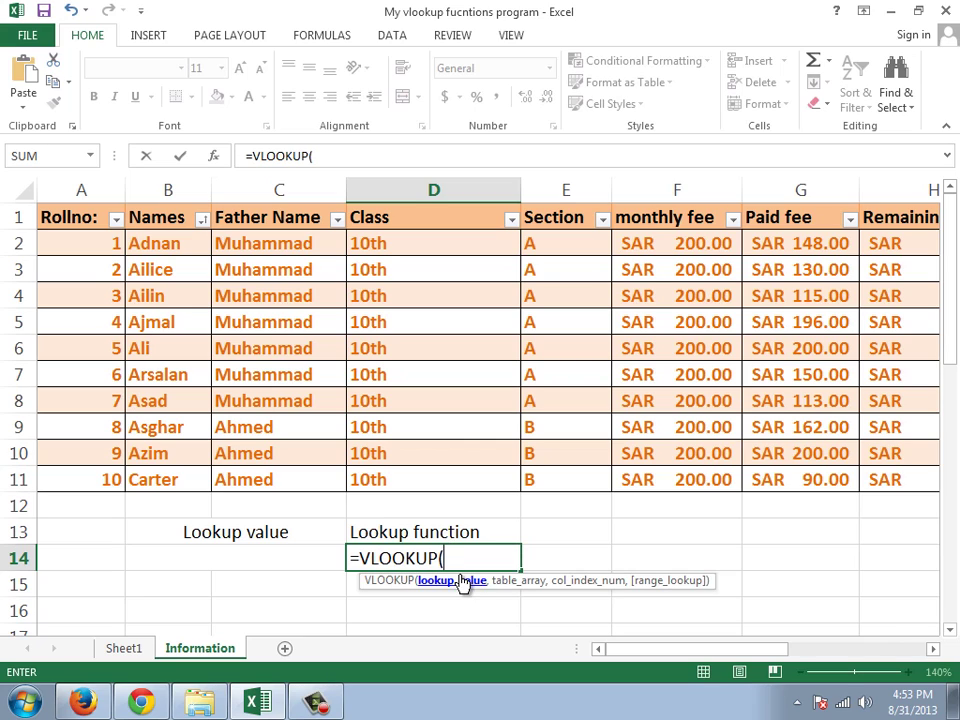
click(244, 561)
text(,)
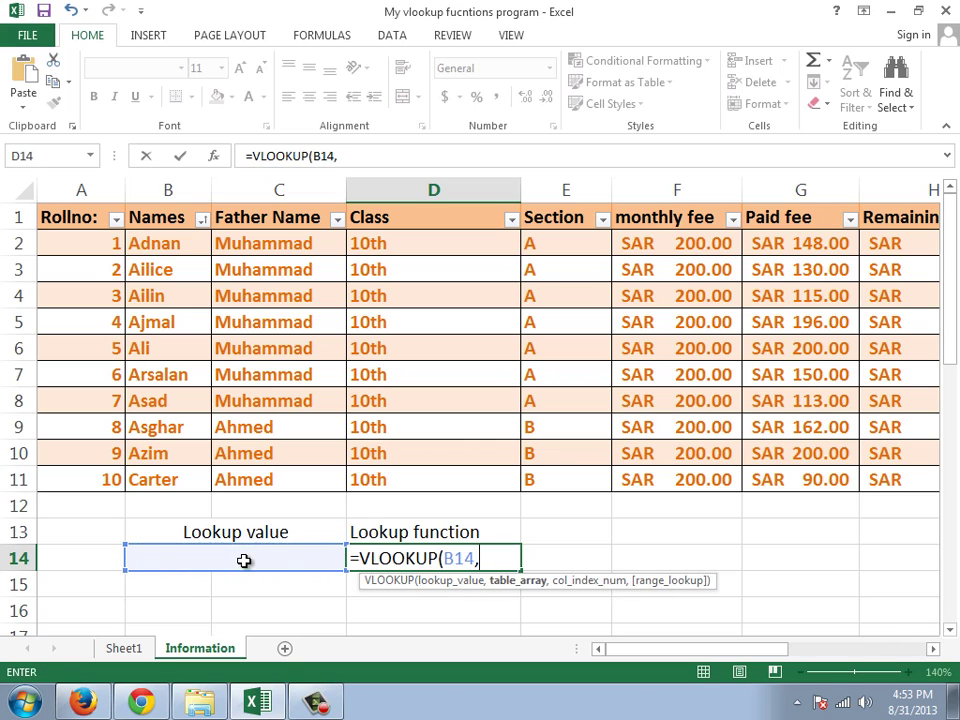
click(87, 242)
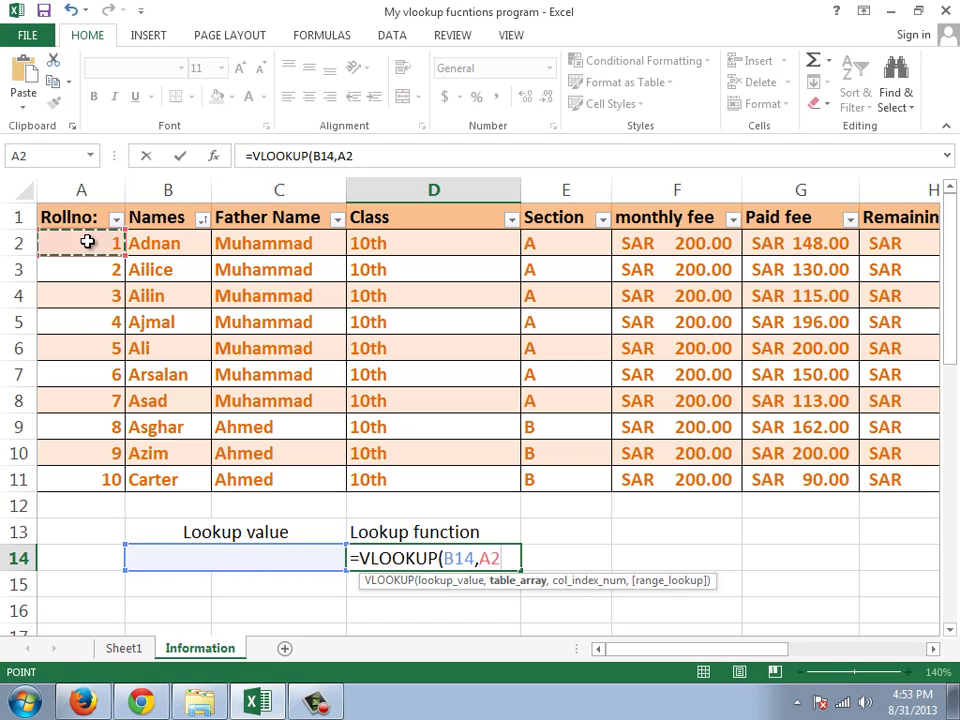
key(ctrl+shift+Down)
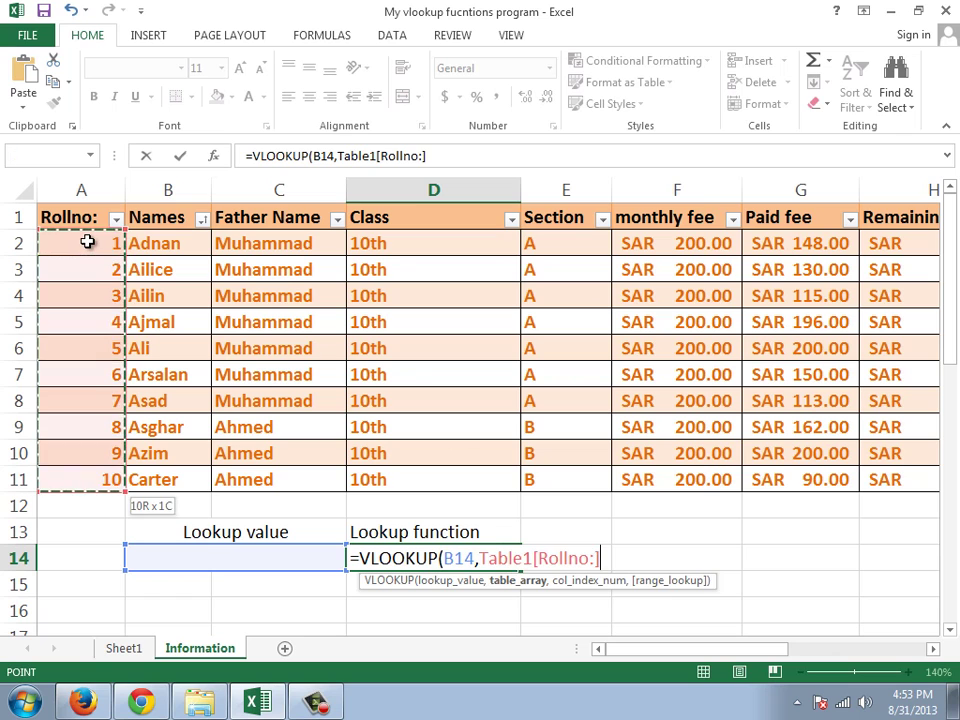
key(ctrl+shift+Right)
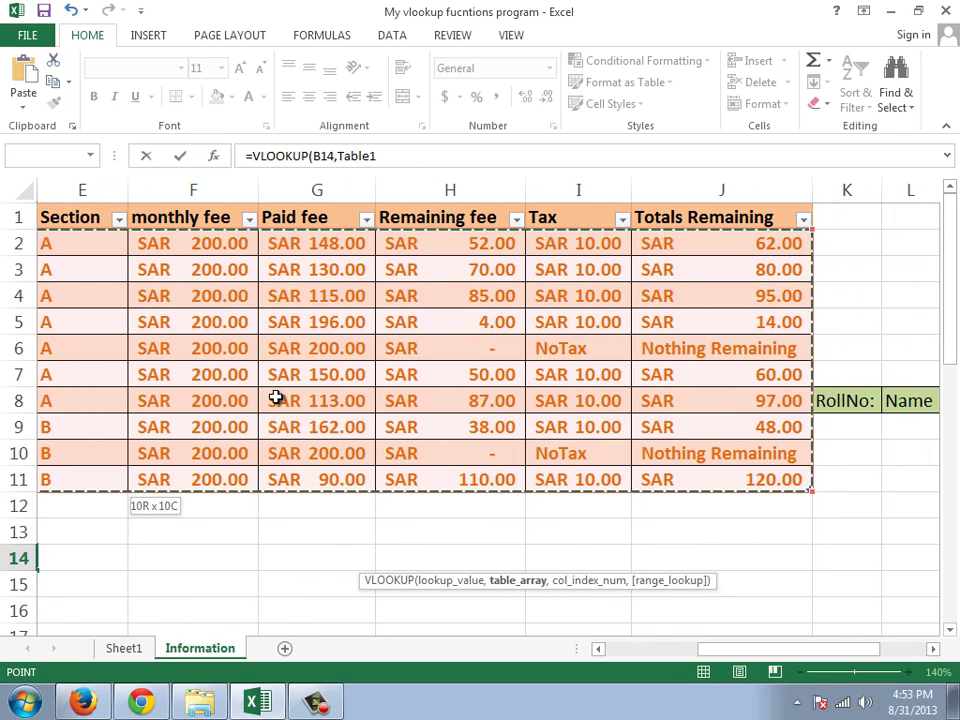
drag(812, 658, 535, 658)
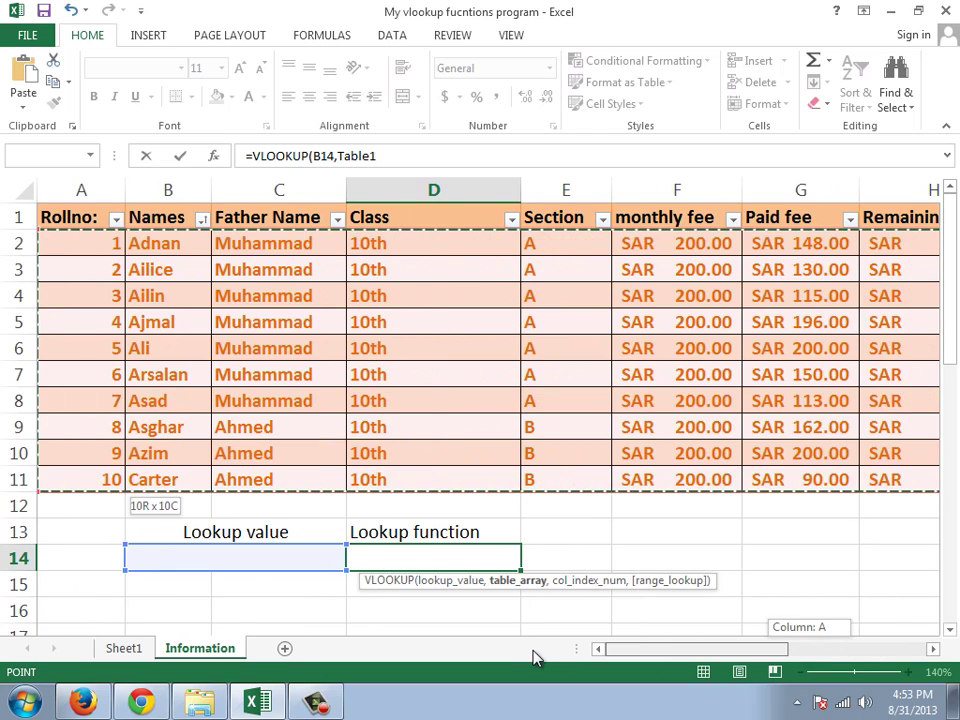
text(,2)
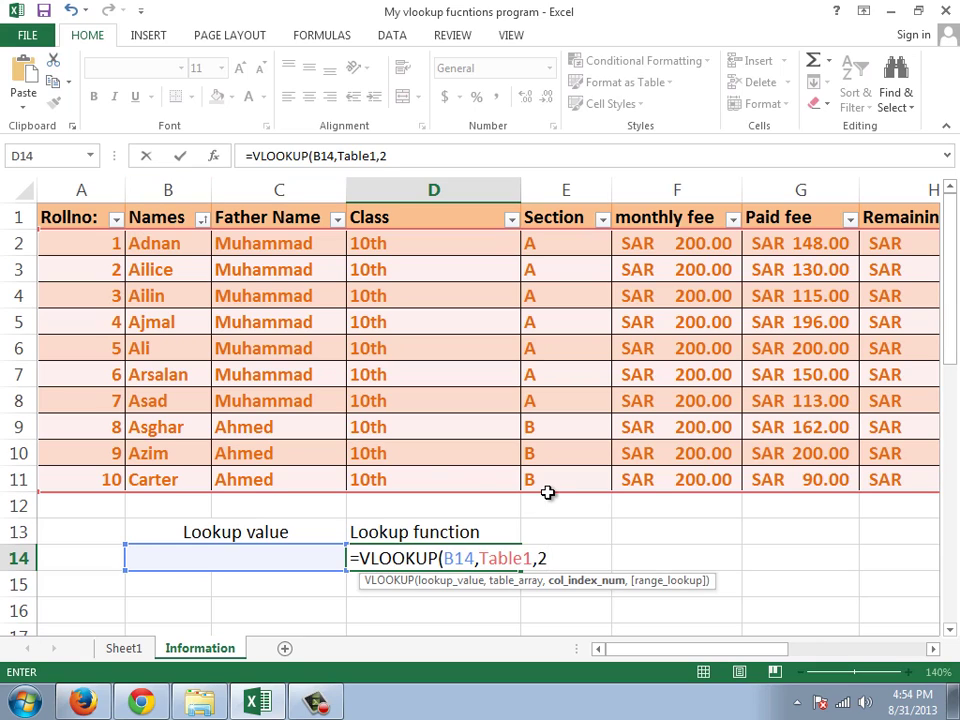
- Complete D14 as =VLOOKUP(B14,Table1,2,0) with exact match; it shows #N/A for now
text(,)
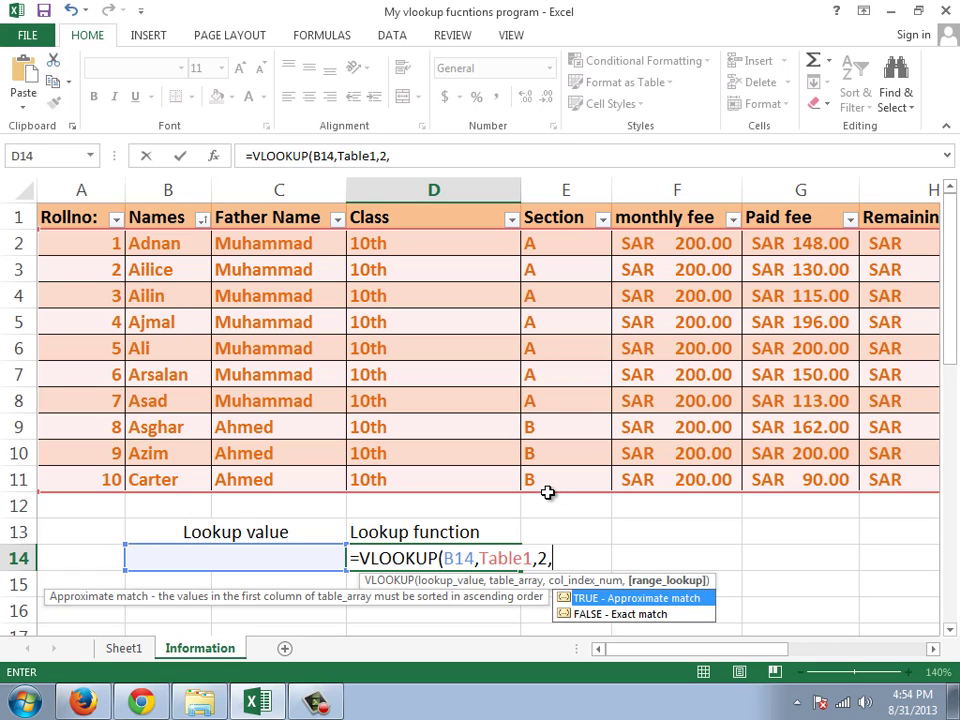
key(Down)
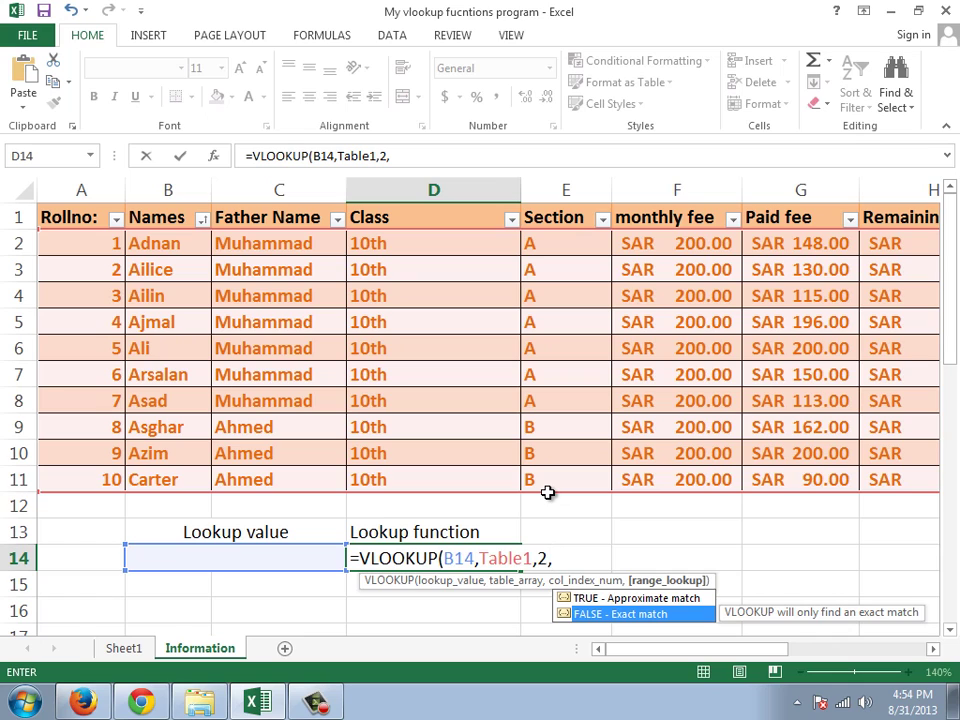
text(0)
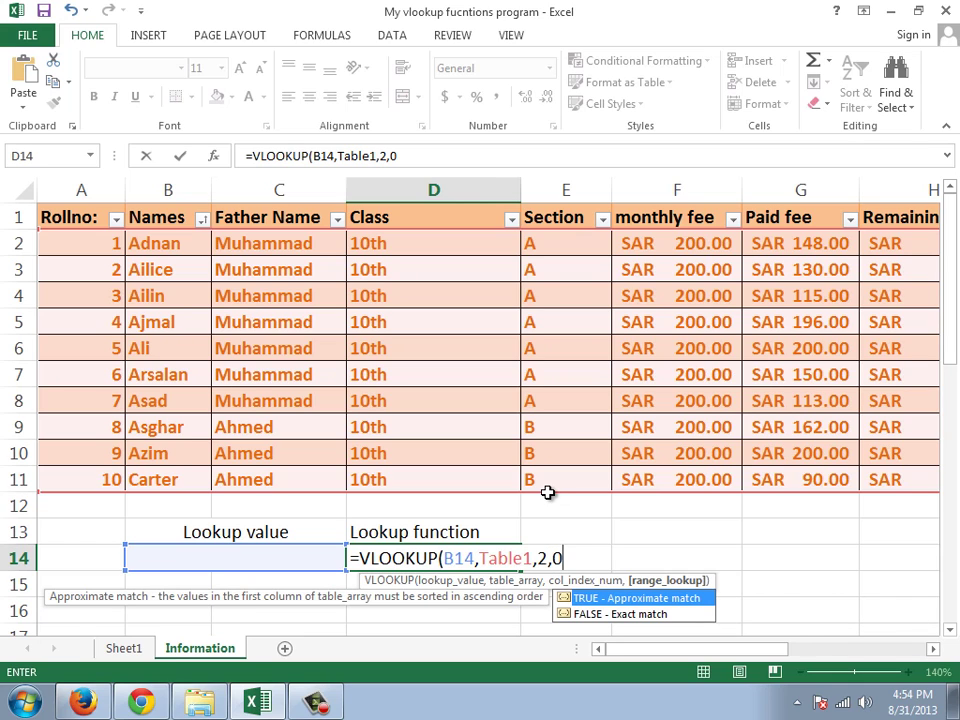
key(Down)
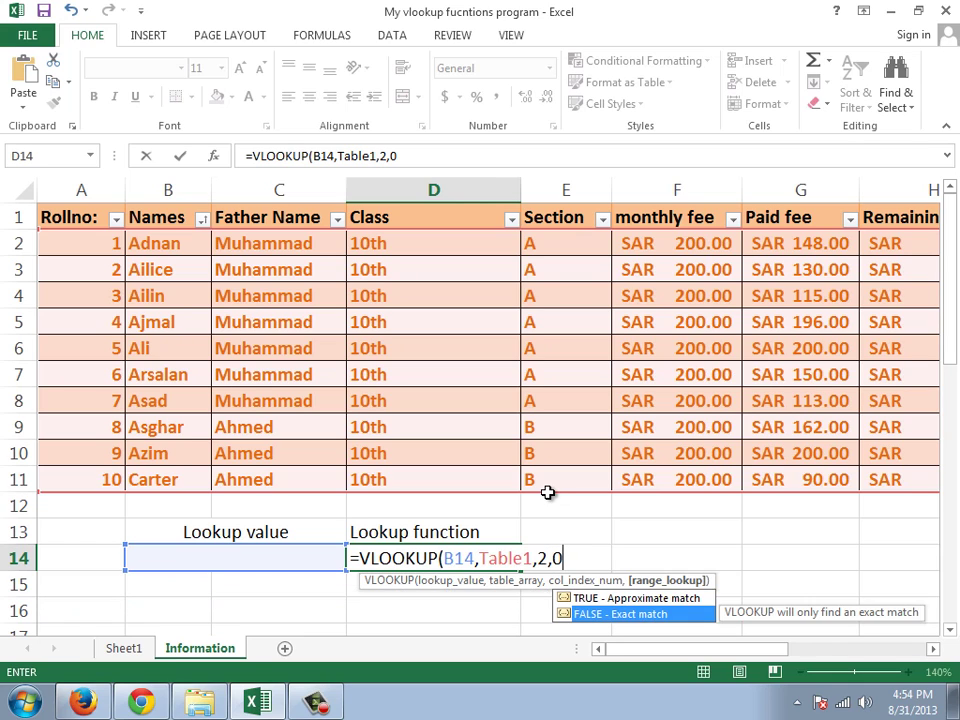
key(Return)
key(Up)
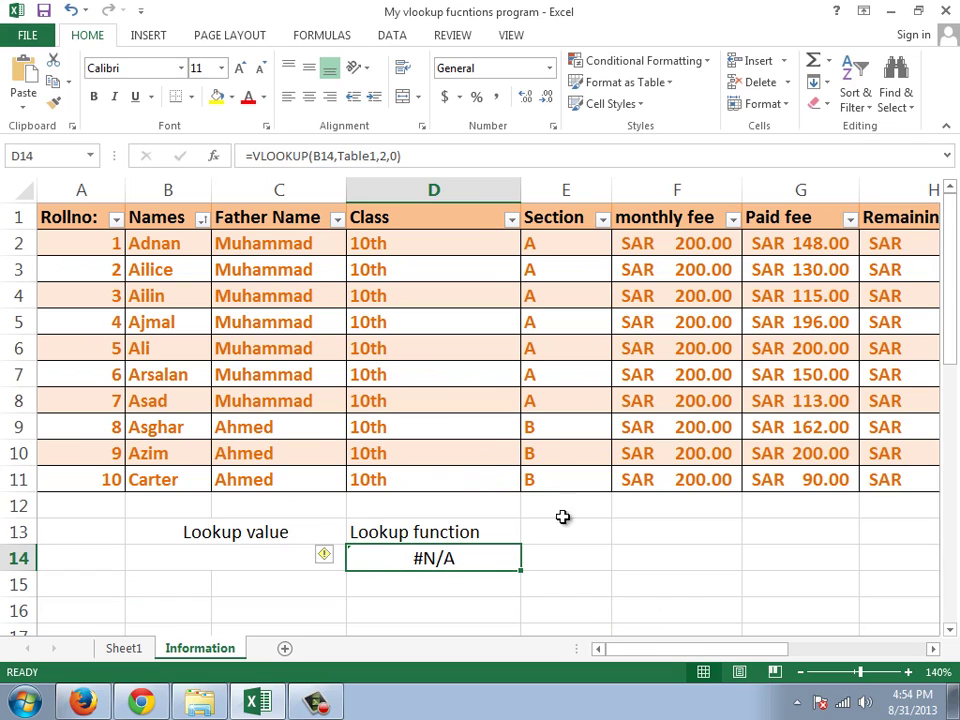
- Enter roll number 2 in B14 and compare D14's result with the table's names
click(243, 561)
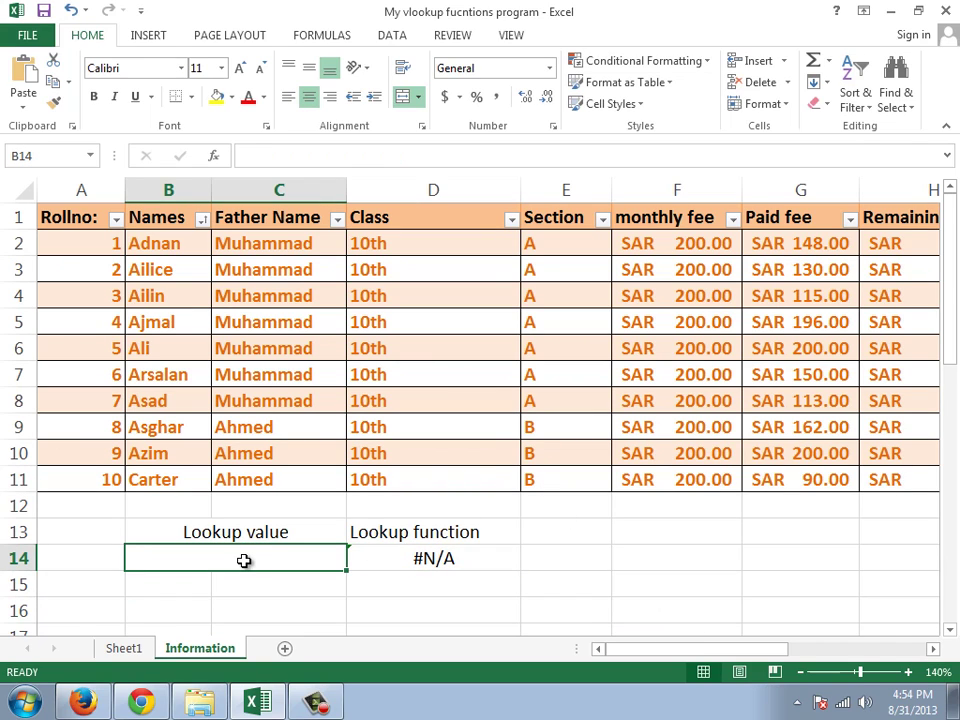
text(2)
key(Return)
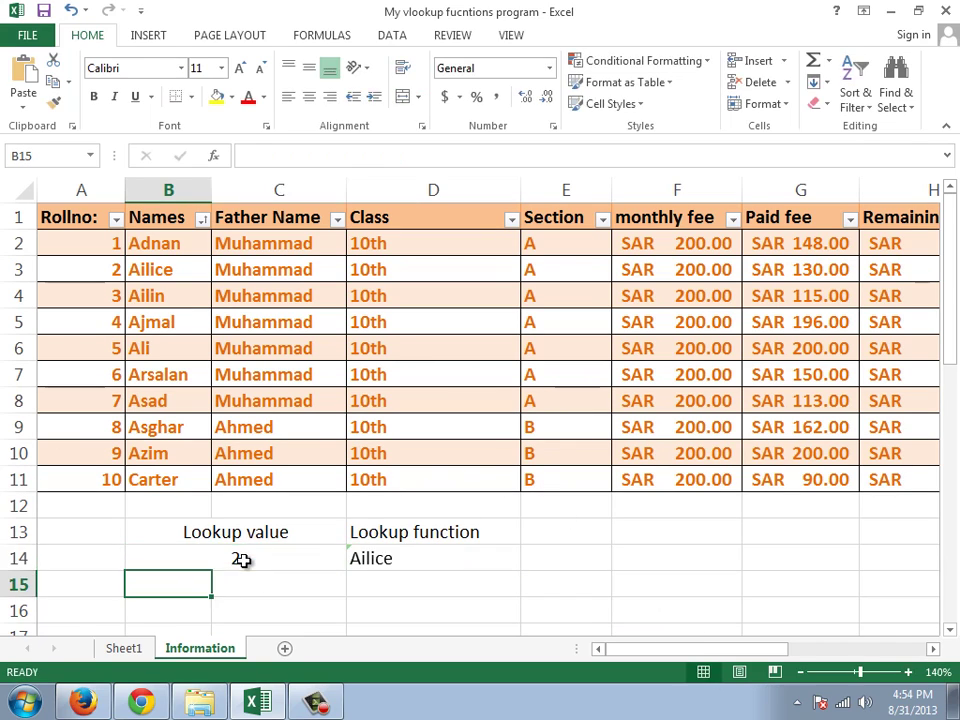
click(169, 276)
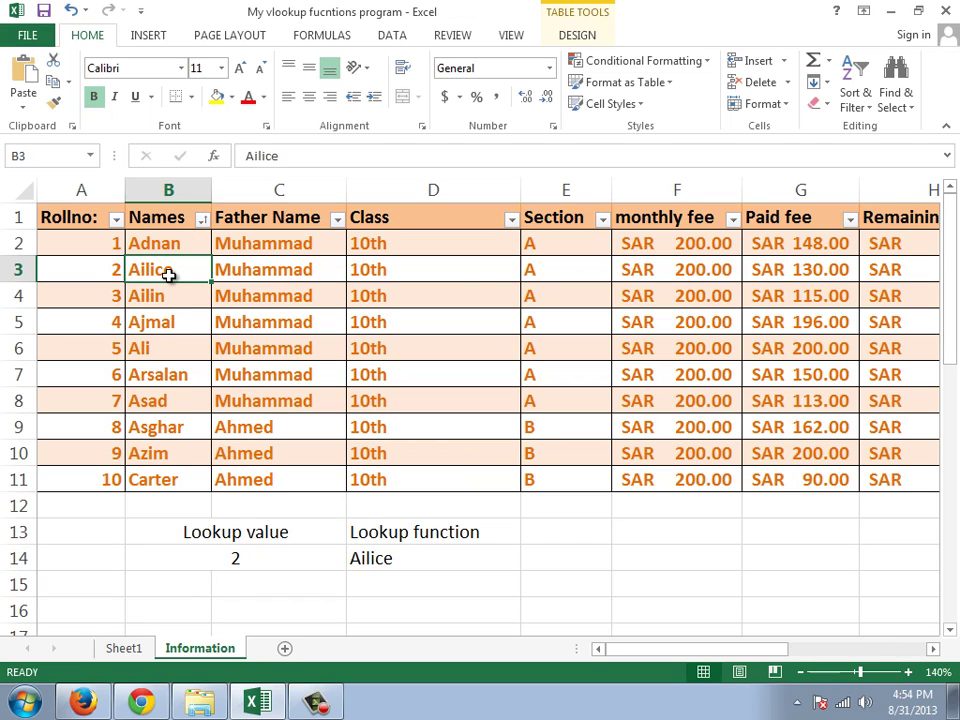
click(167, 294)
- Try roll numbers 10 and 9 in B14, confirming roll 9 returns Azim
click(287, 544)
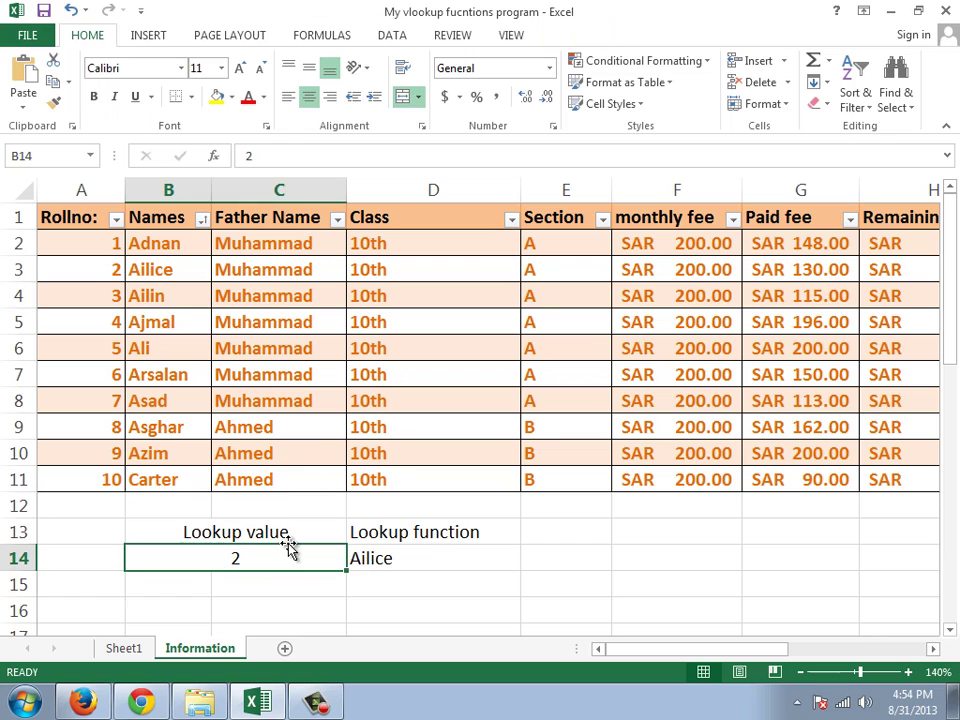
text(1)
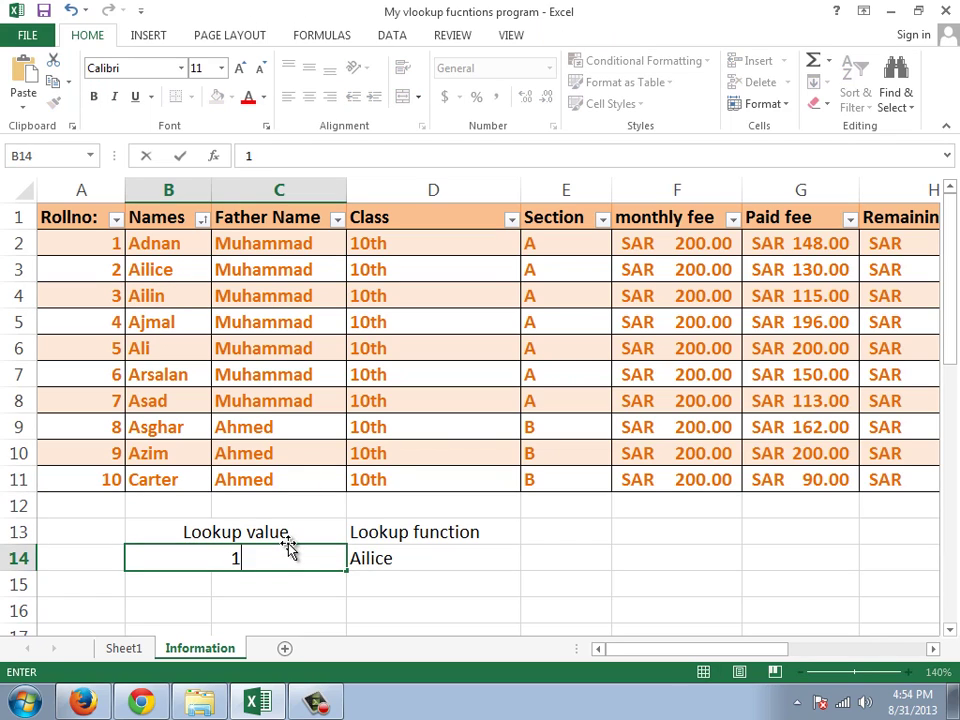
text(0)
key(Return)
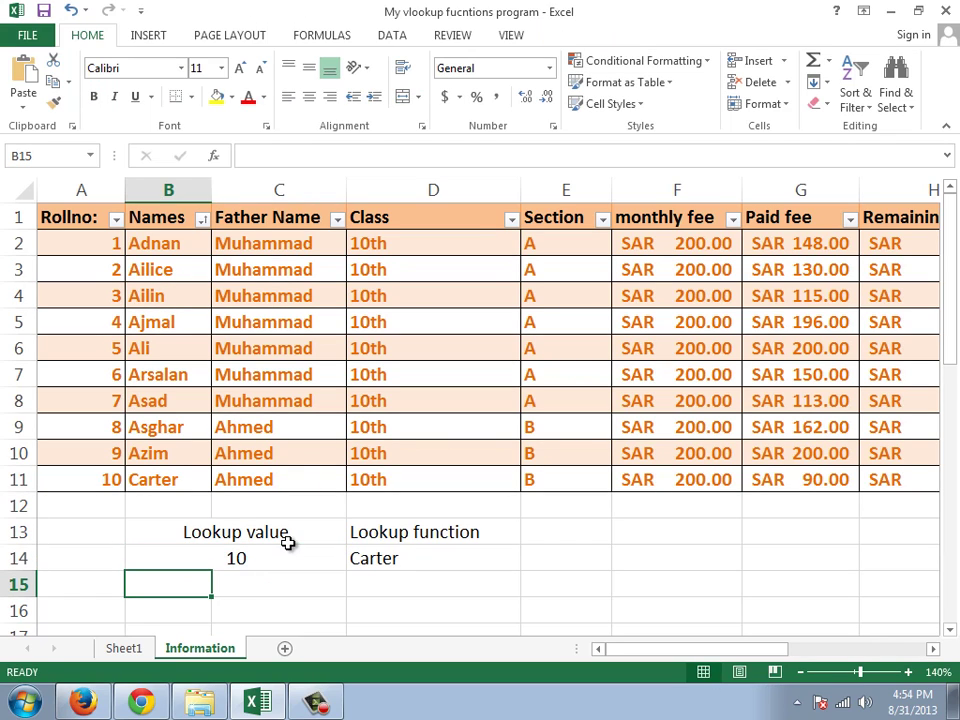
click(280, 550)
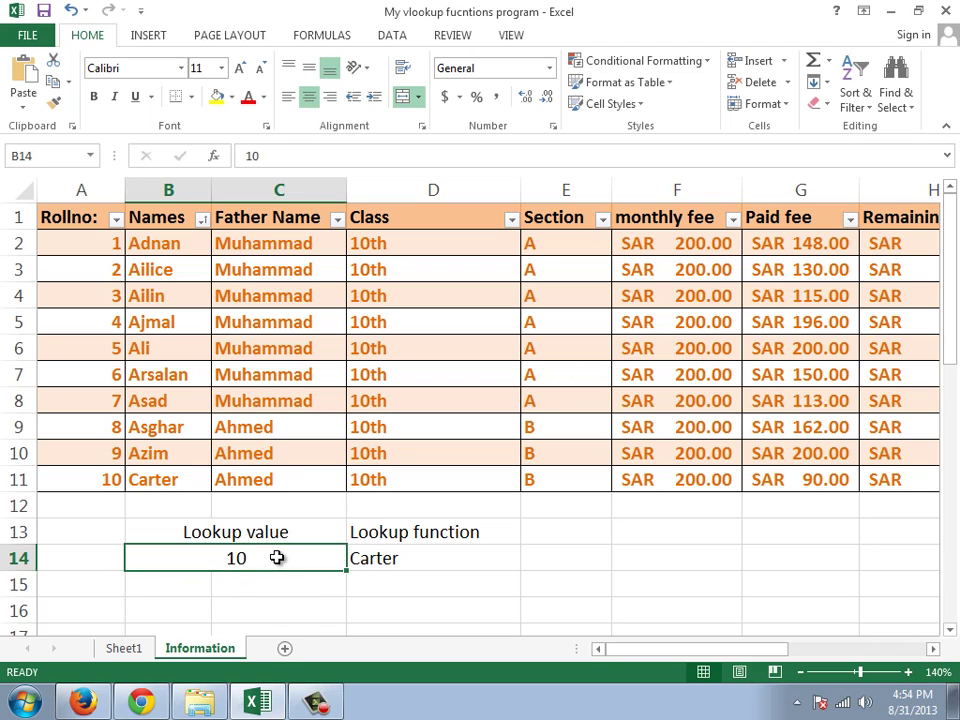
double_click(277, 557)
key(BackSpace)
key(BackSpace)
text(9)
key(Return)
click(176, 456)
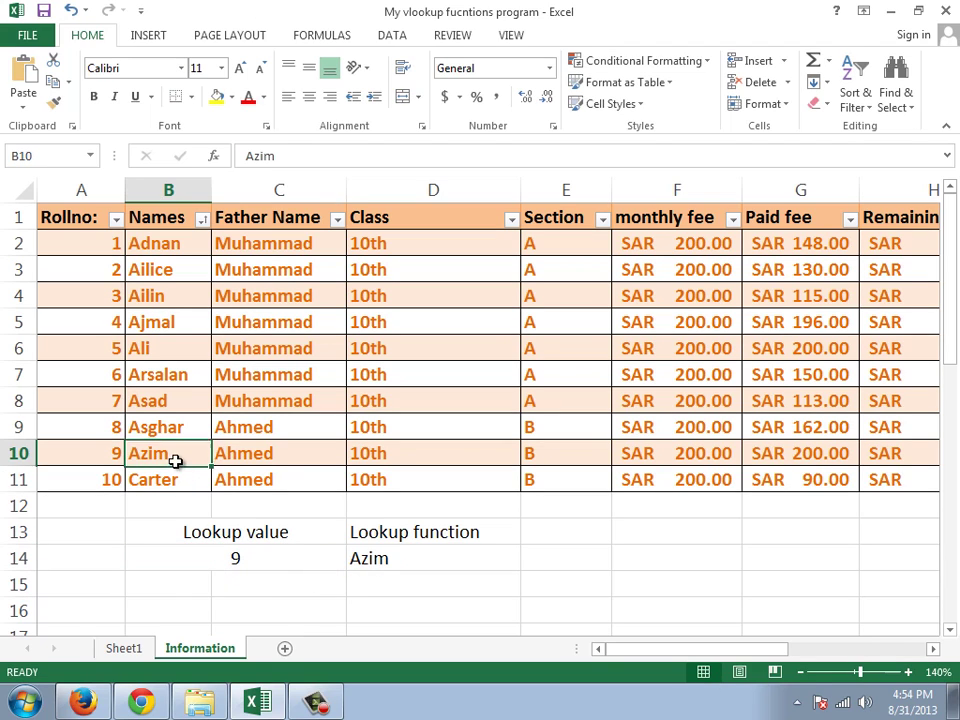
- Undo the lookup values, formula, merged cells and labels with repeated Ctrl+Z
click(465, 563)
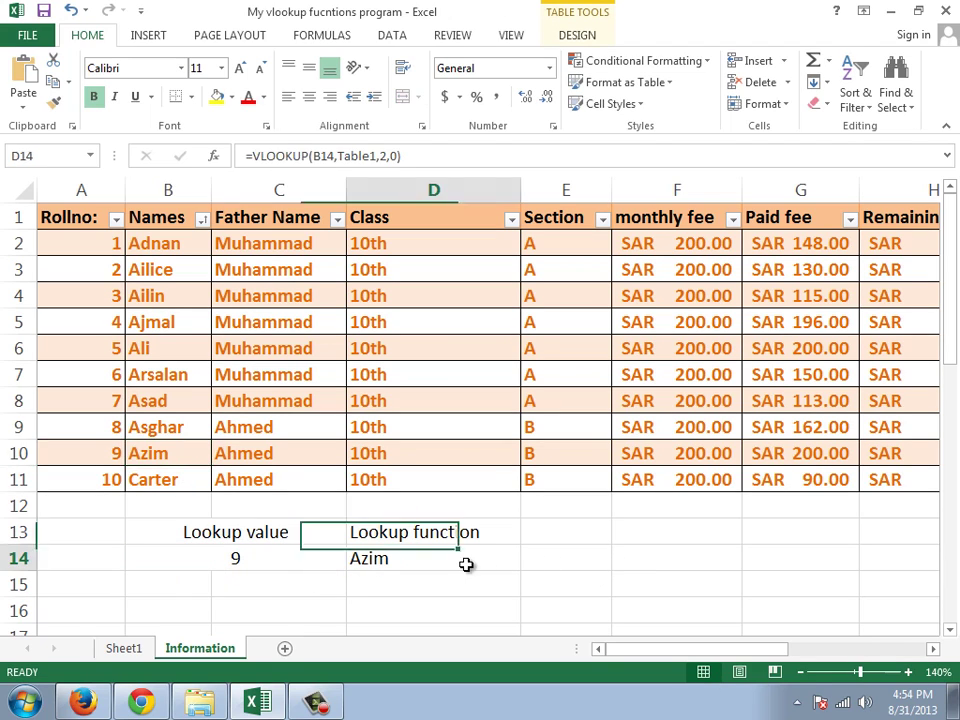
click(255, 559)
click(448, 555)
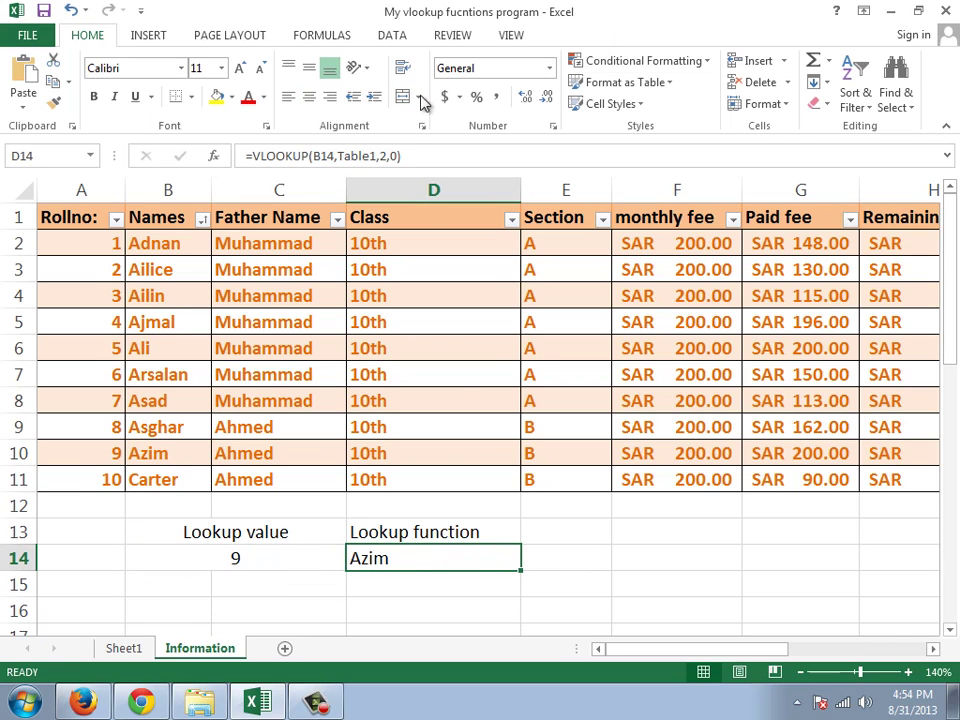
click(240, 566)
key(ctrl+z)
key(ctrl+z)
key(ctrl+z)
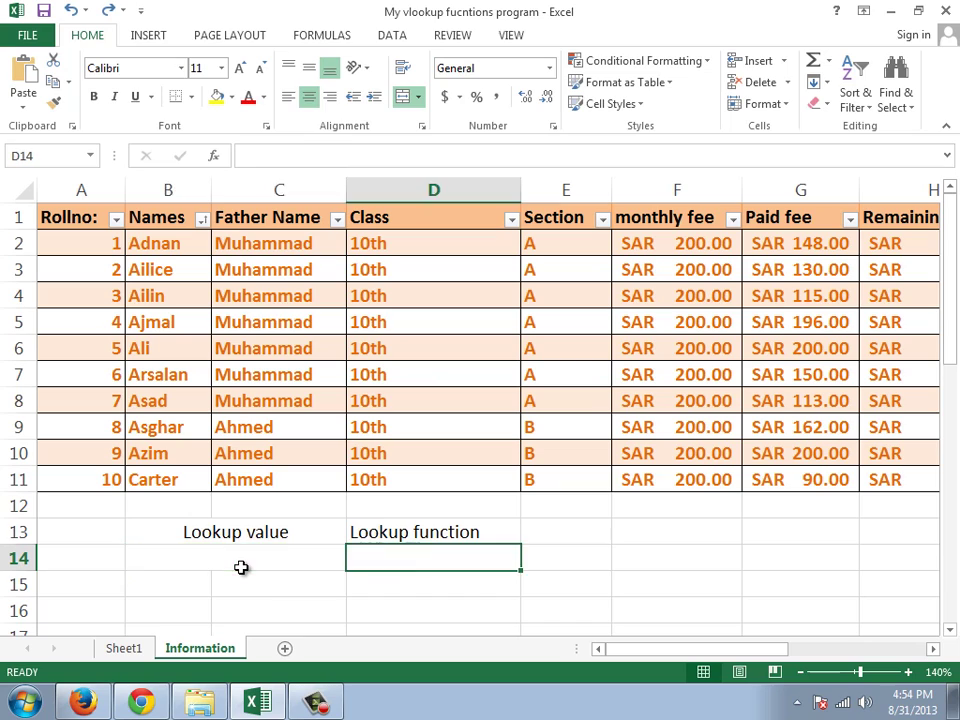
key(ctrl+z)
key(ctrl+z)
key(ctrl+z)
key(ctrl+z)
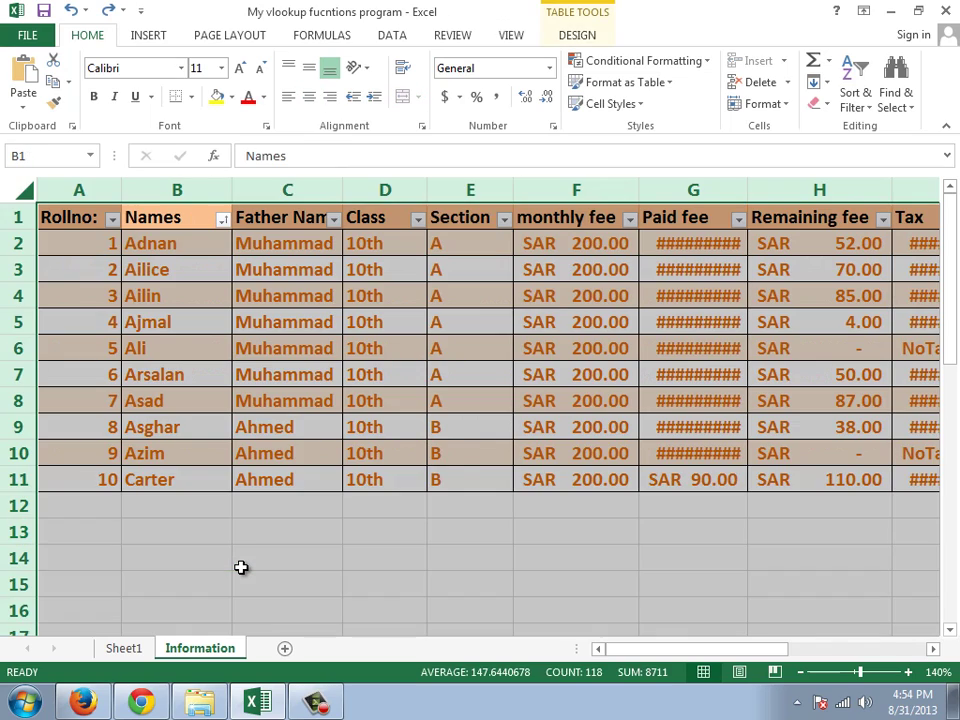
key(ctrl+z)
- Undo further back to the full 34-student Information table with the Totals Remaining column
scroll(241, 567, down, 2)
key(ctrl+z)
key(ctrl+z)
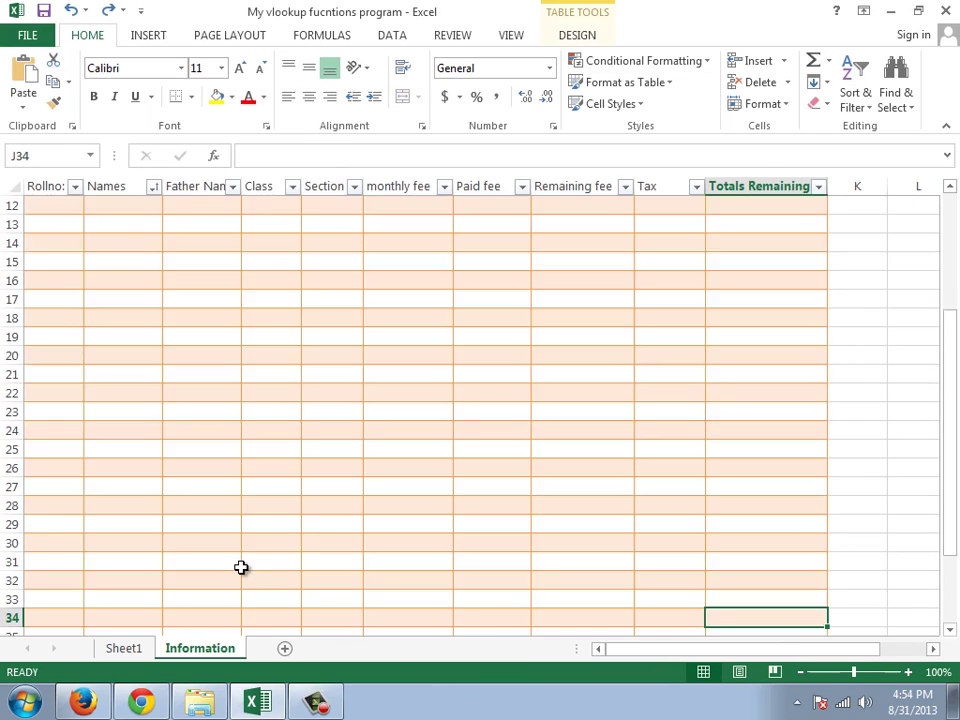
key(ctrl+z)
key(ctrl+z)
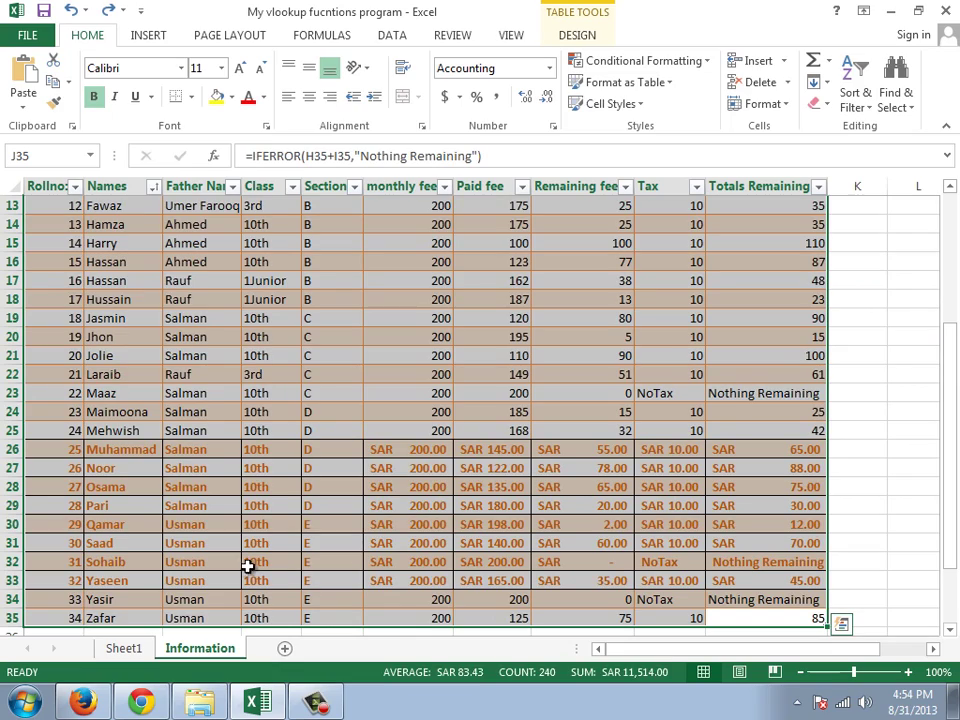
drag(952, 506, 947, 622)
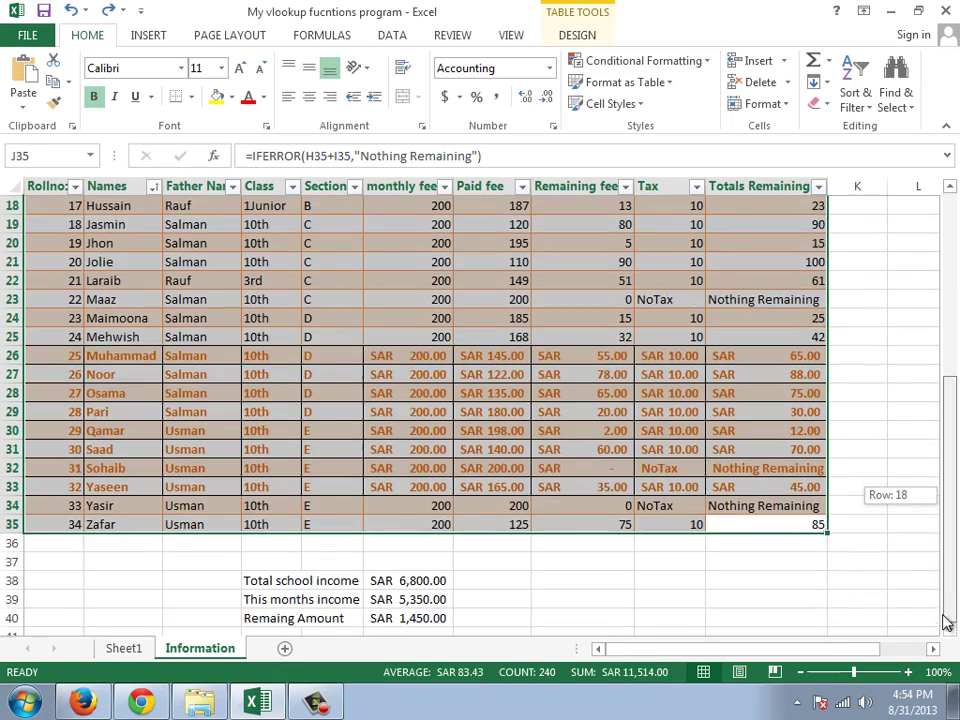
click(874, 596)
scroll(803, 559, up, 2)
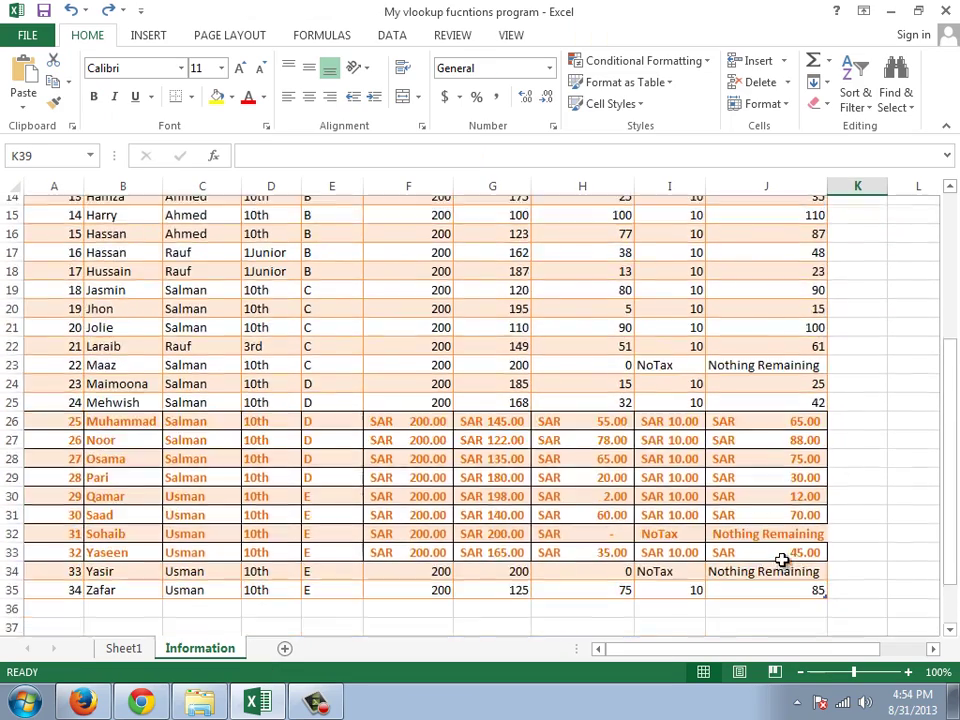
scroll(782, 560, down, 1)
key(ctrl+z)
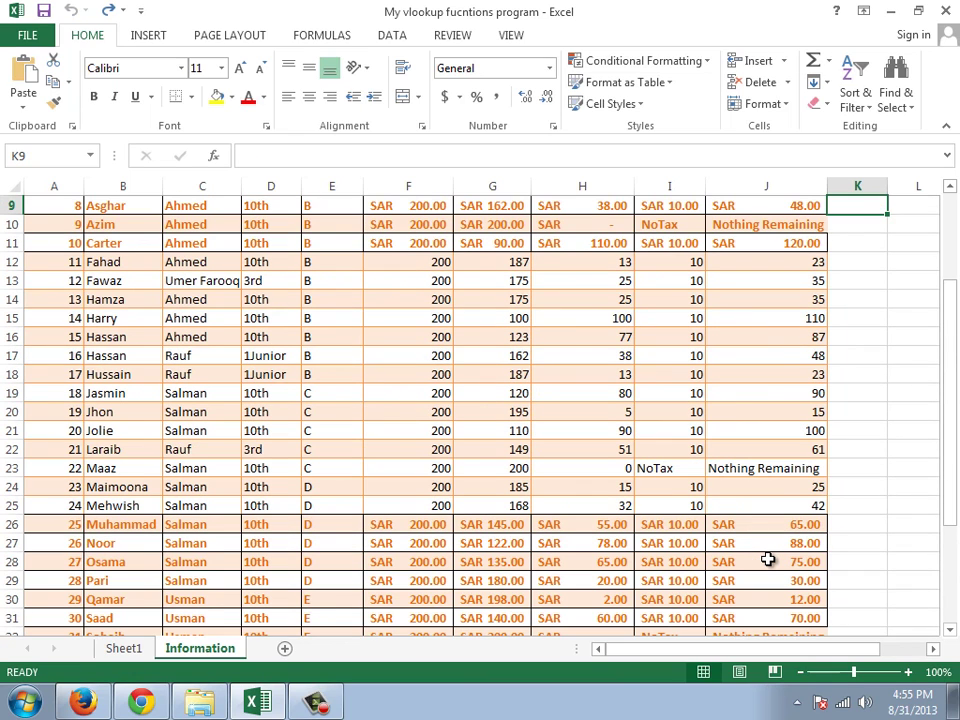
- Review the restored rows and Totals Remaining formulas, then return to the top of the sheet
scroll(767, 557, up, 3)
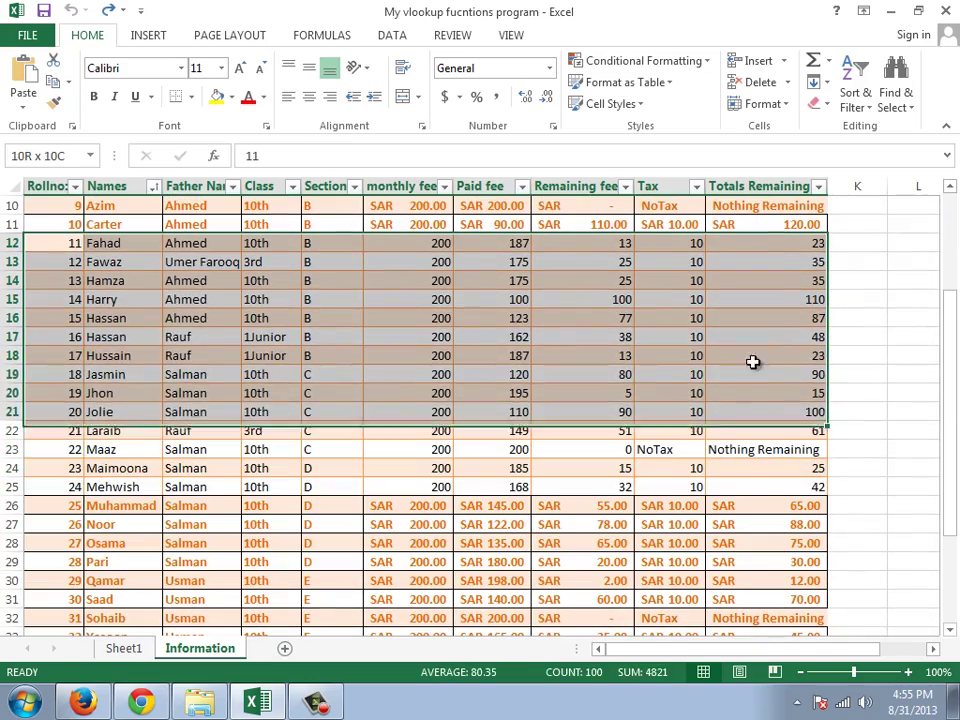
drag(74, 411, 770, 299)
click(872, 242)
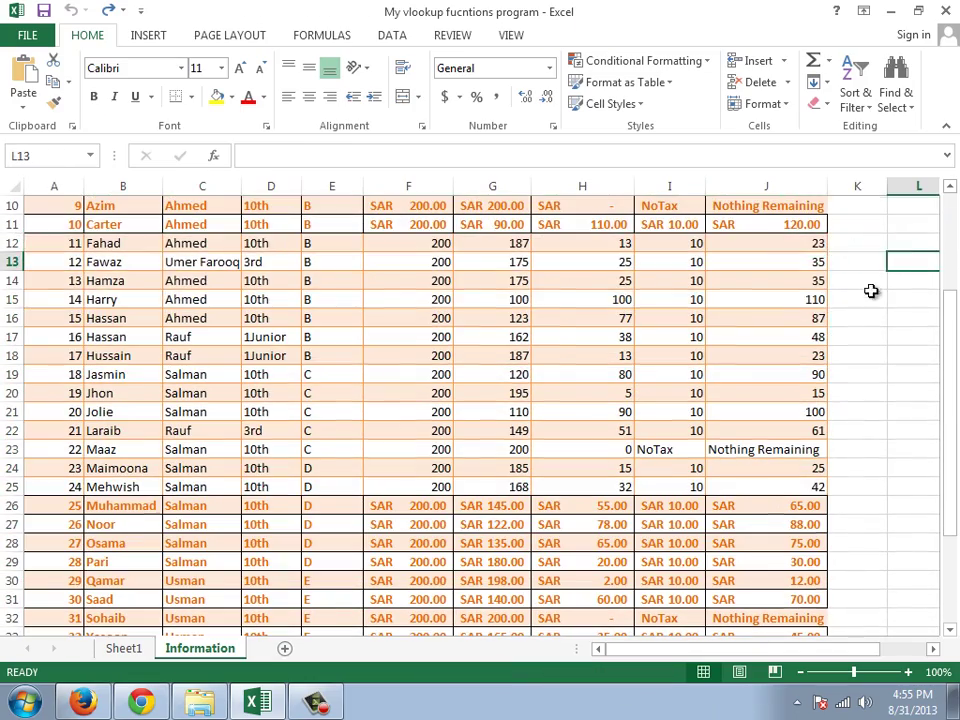
scroll(825, 357, up, 3)
click(818, 375)
click(821, 390)
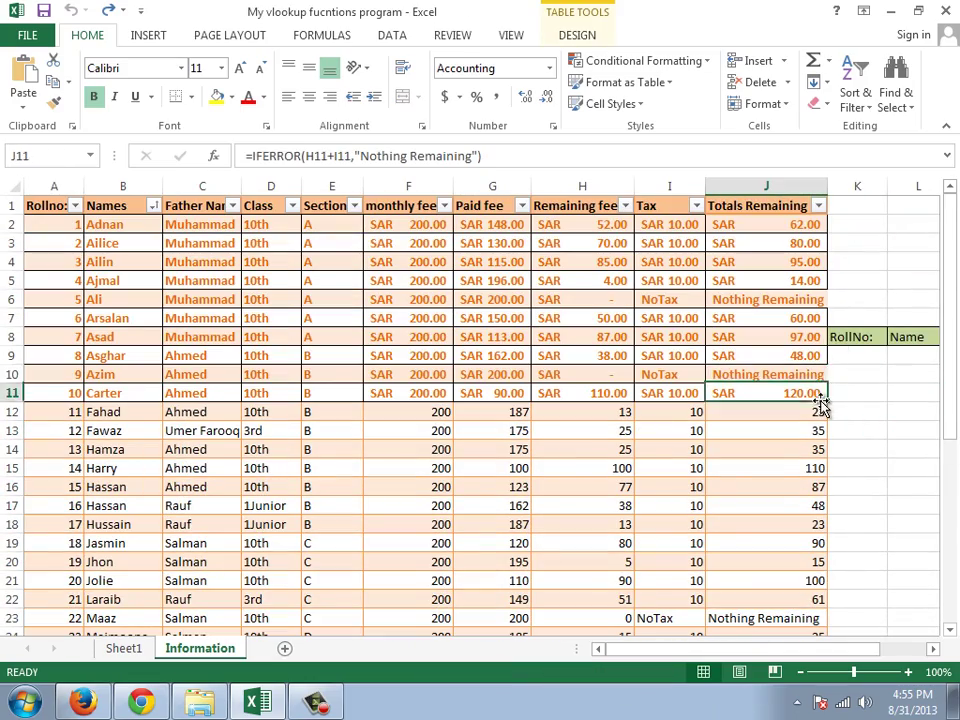
scroll(821, 420, down, 5)
scroll(819, 434, down, 5)
scroll(821, 400, up, 5)
scroll(643, 360, up, 4)
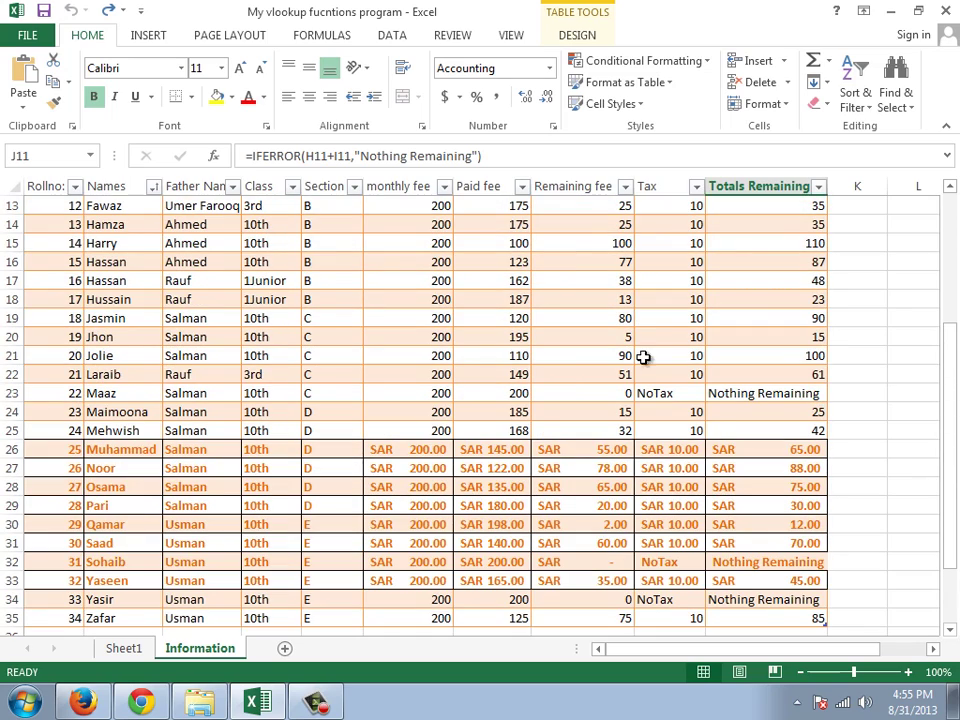
scroll(224, 244, up, 4)
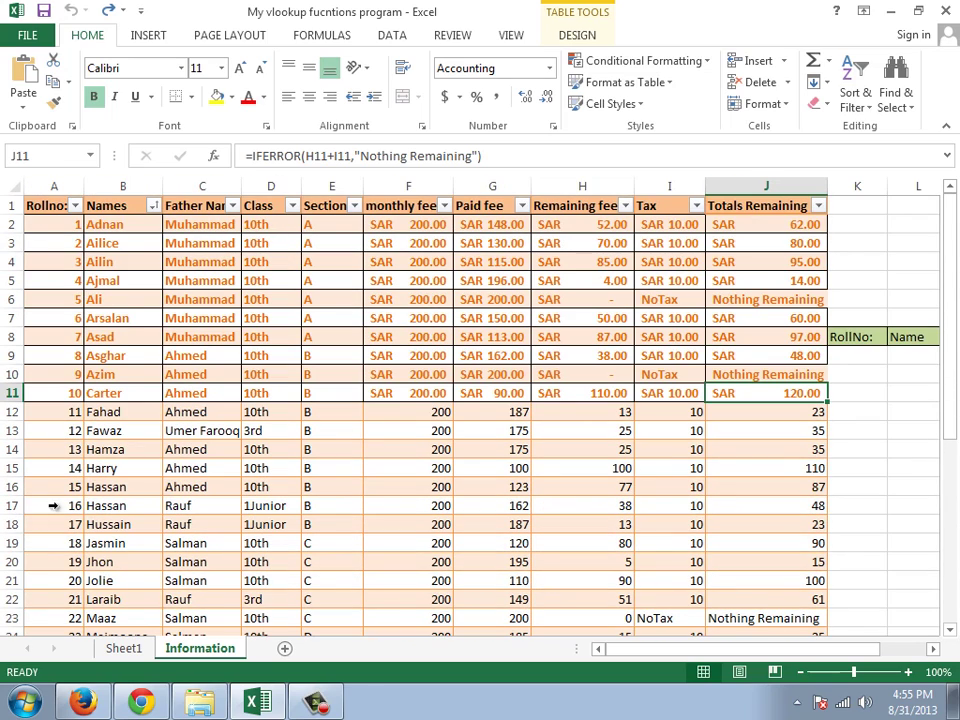
mouse_move(78, 684)
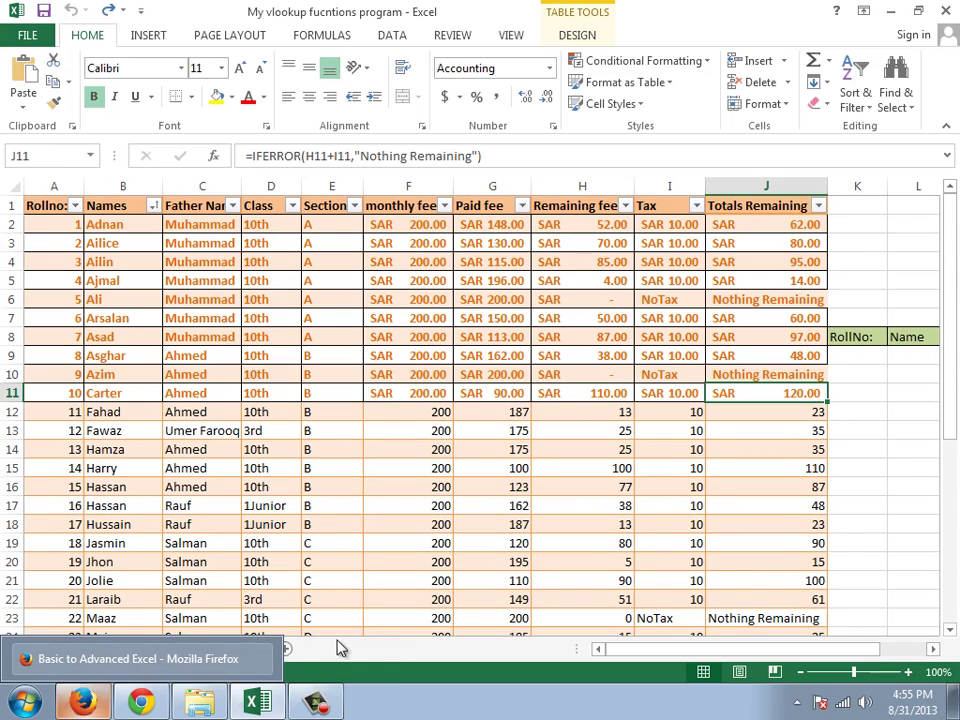
click(126, 650)
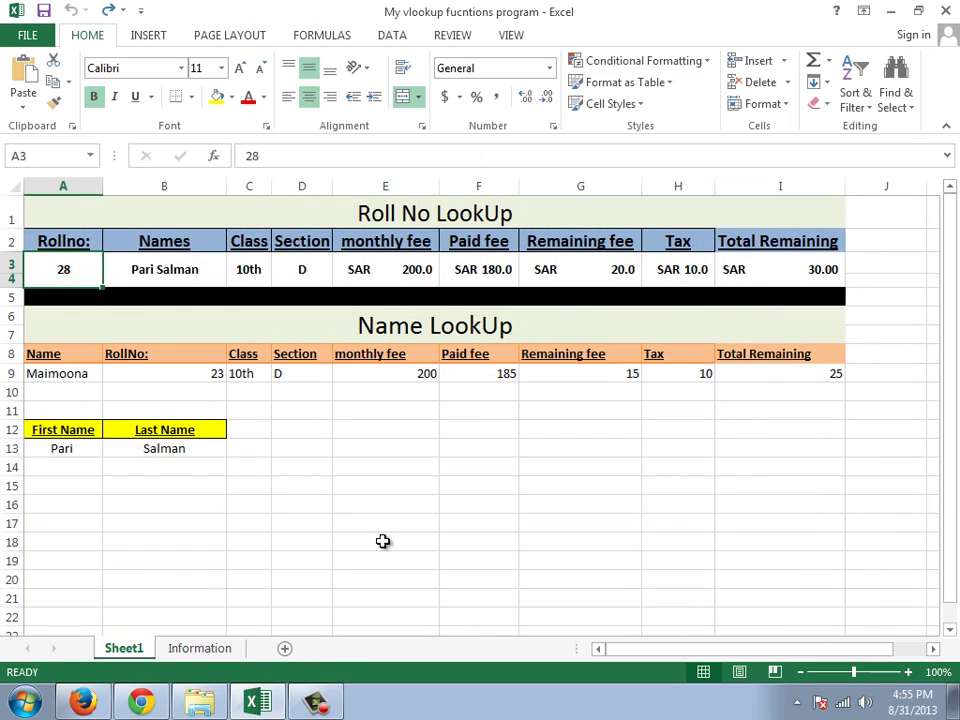
click(120, 272)
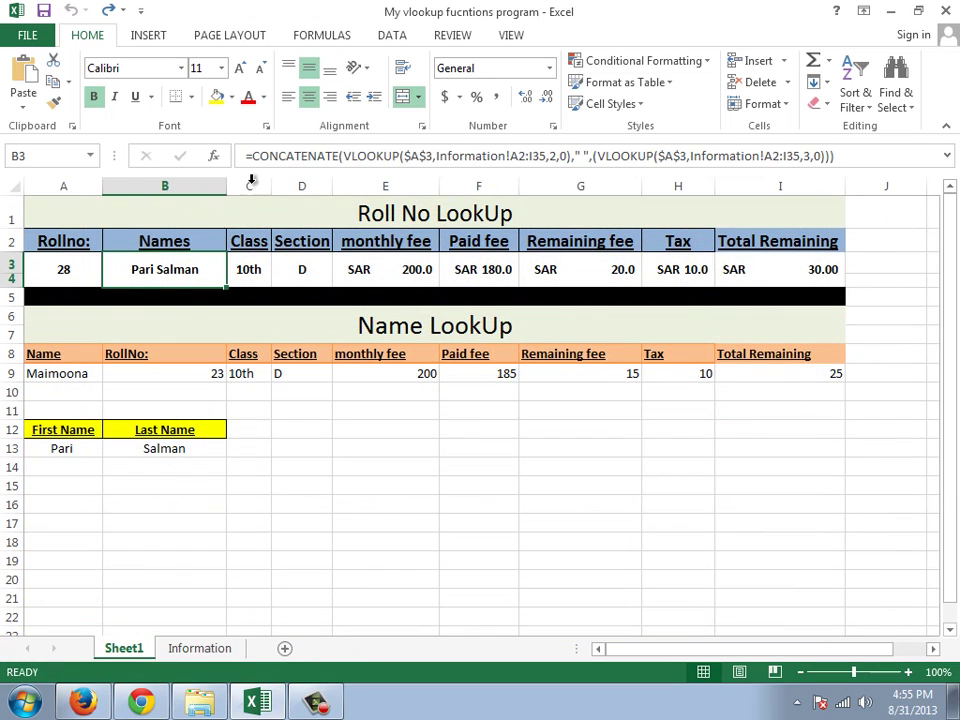
click(390, 156)
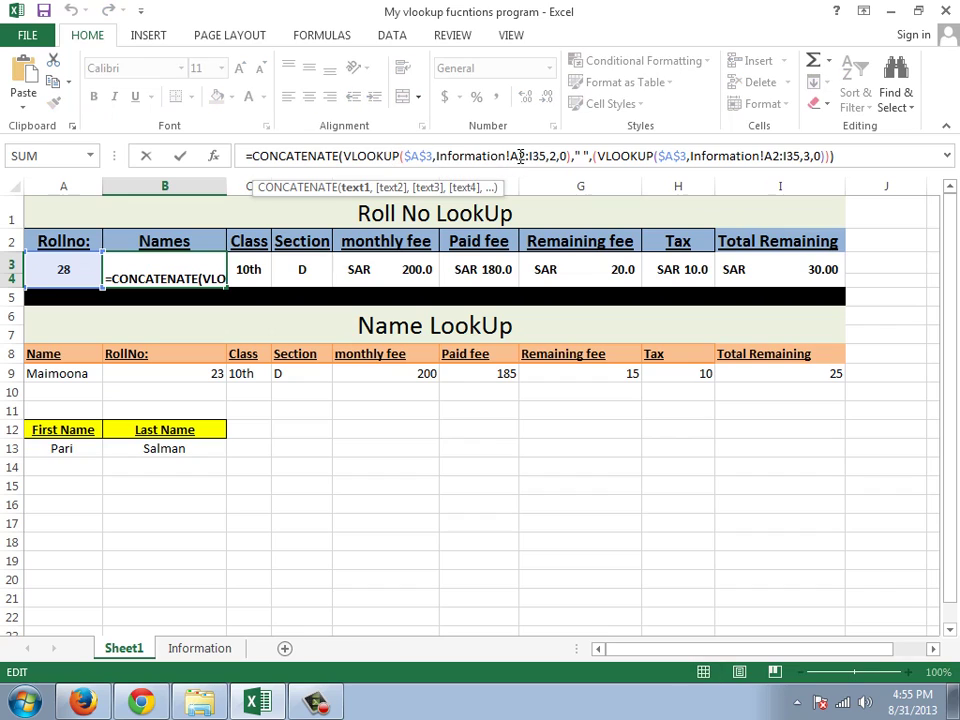
text())
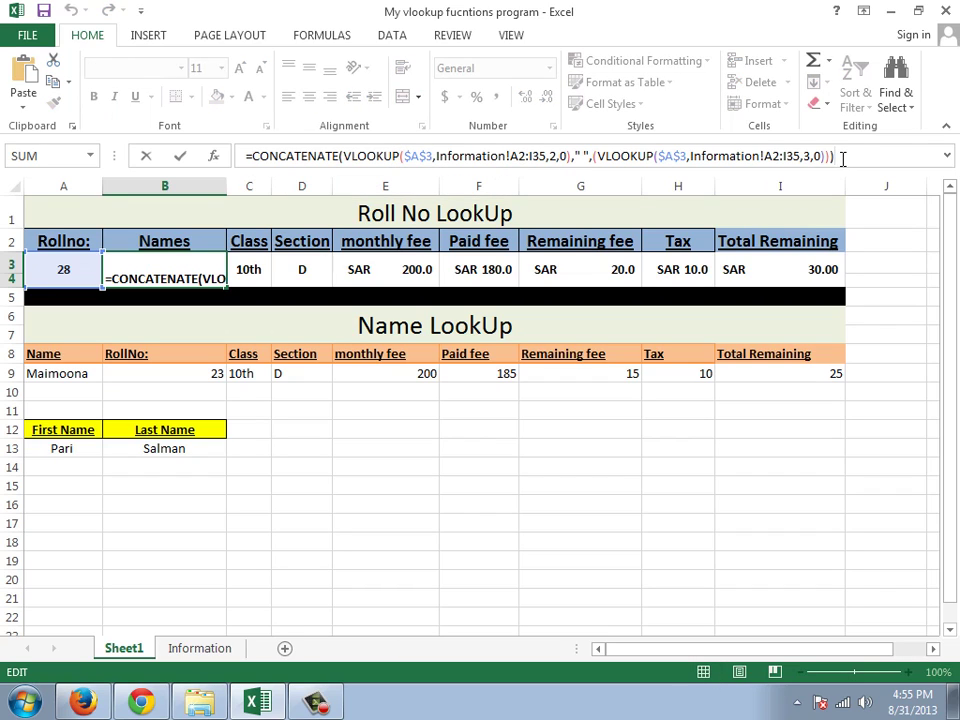
key(ctrl+Return)
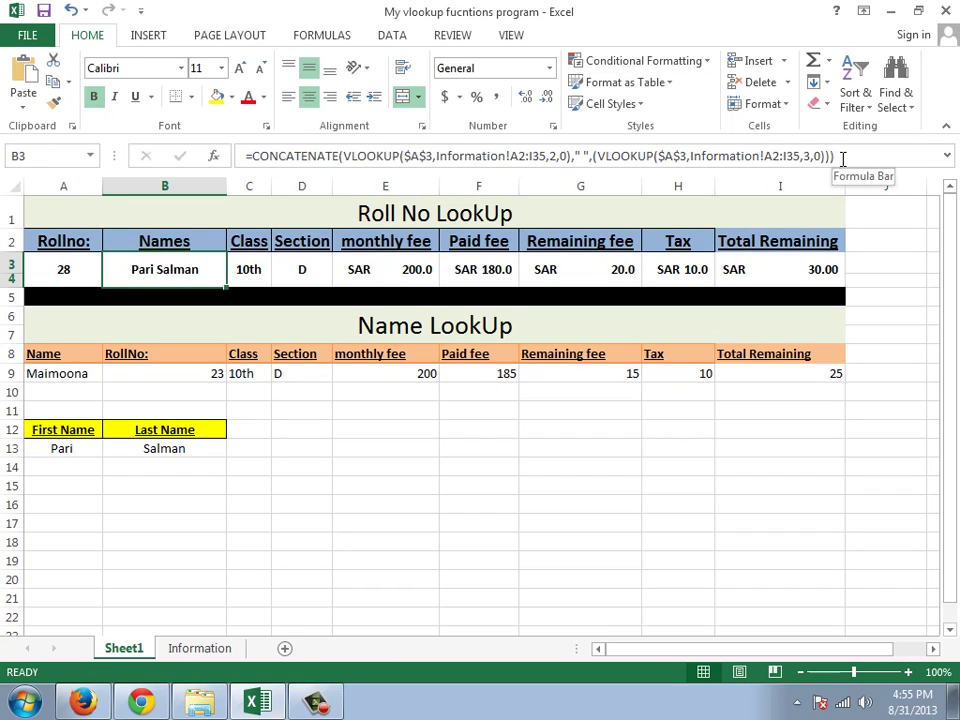
- Review row 9's MATCH and VLOOKUP formulas for roll number, section, fees, tax and total remaining
click(130, 375)
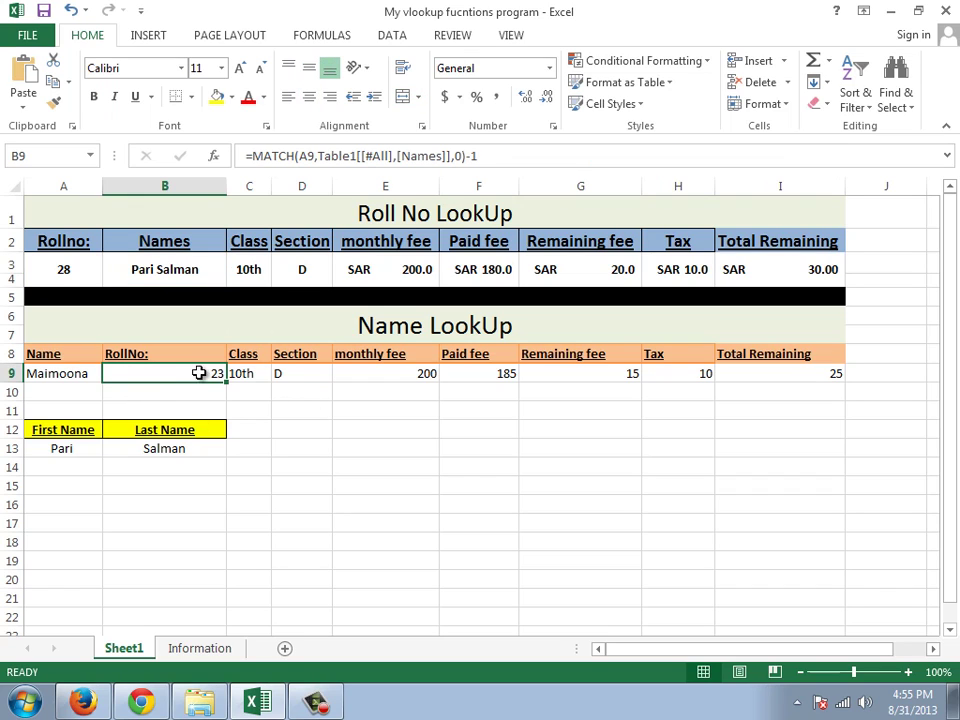
click(288, 374)
click(394, 381)
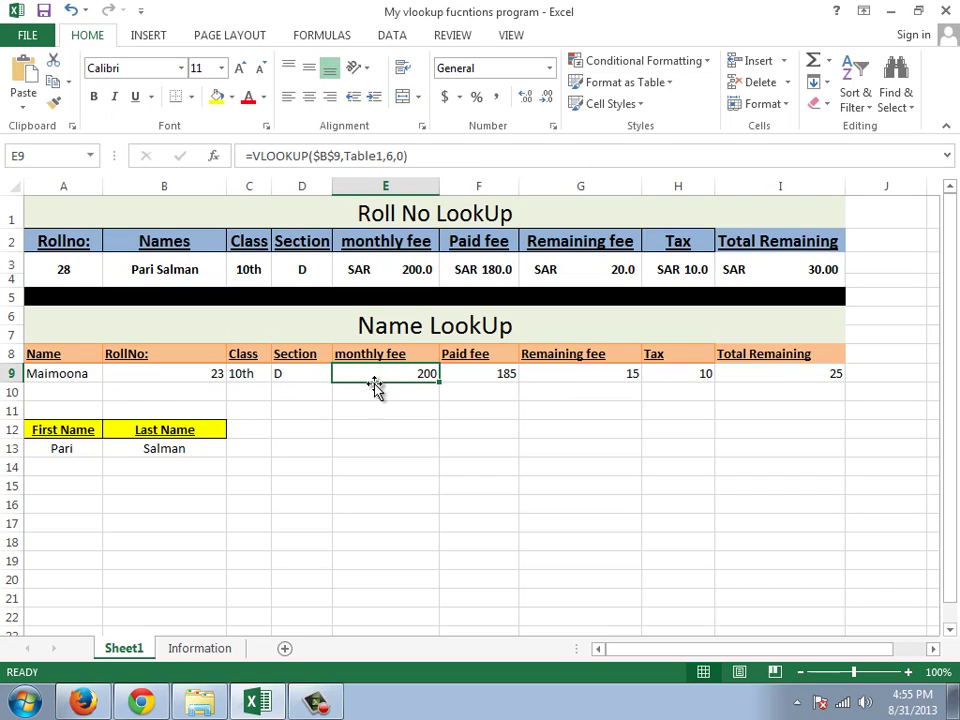
click(282, 375)
click(362, 375)
click(467, 379)
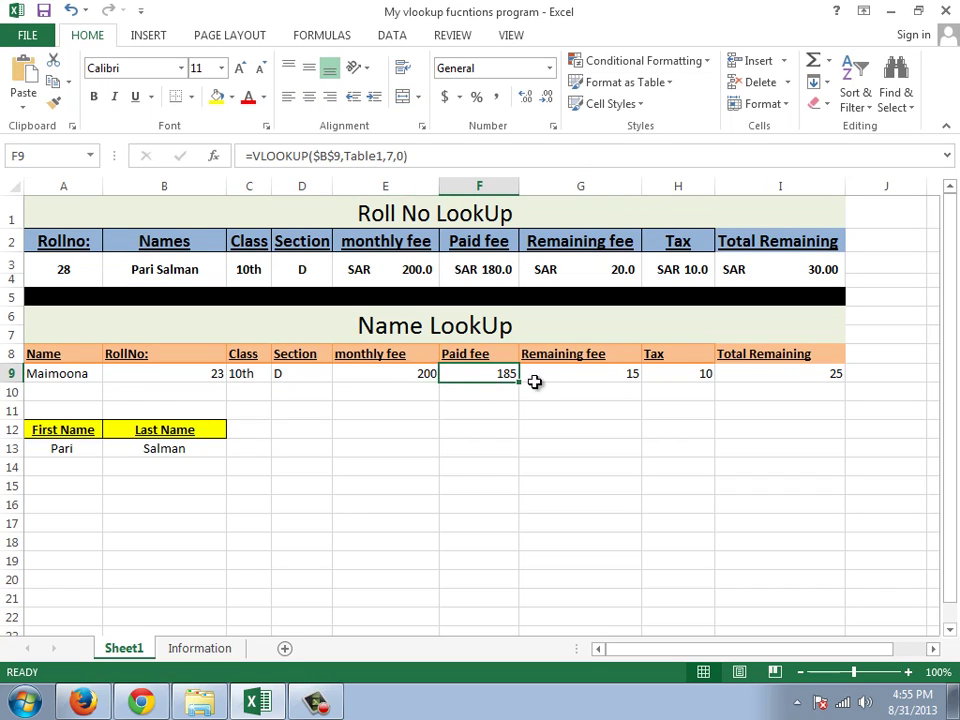
click(534, 381)
click(686, 379)
click(761, 375)
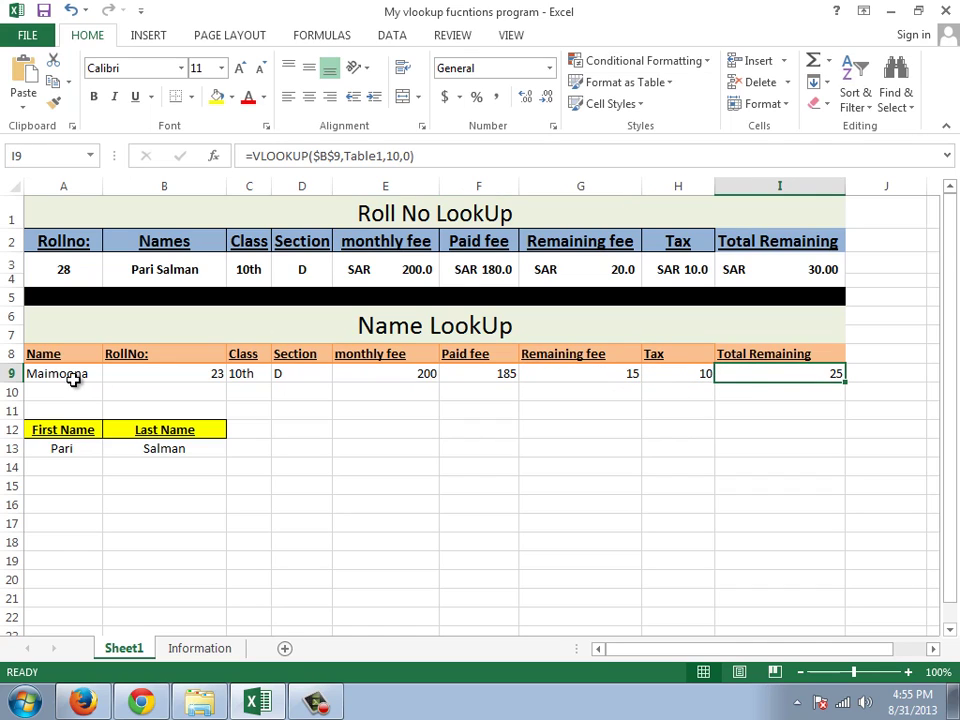
click(75, 378)
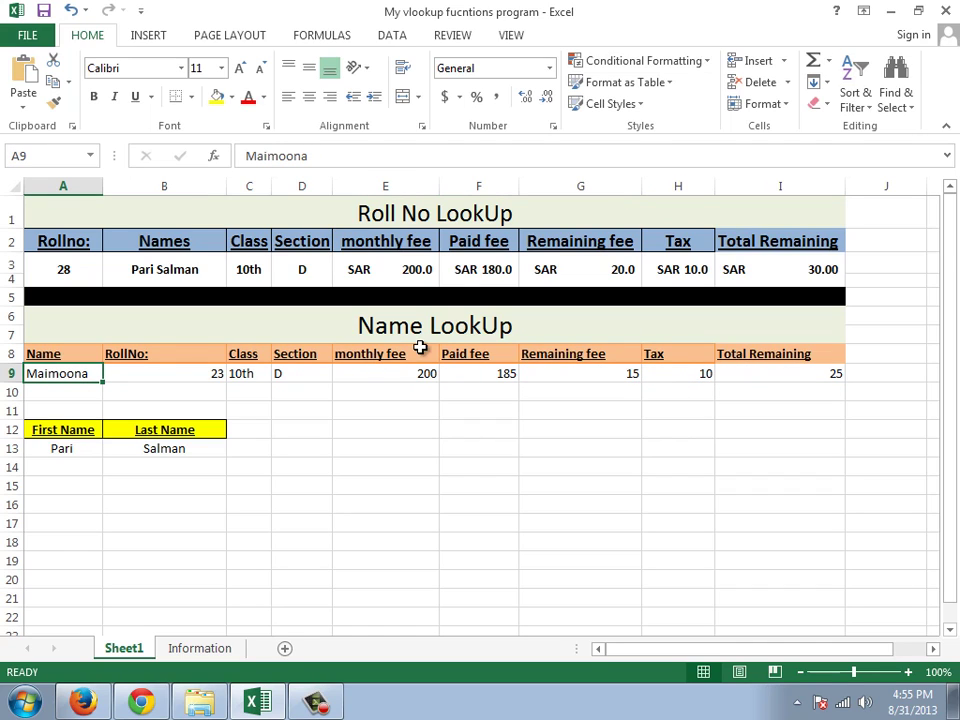
- Enter Carter in A9 of the Name LookUp block and check the returned roll number 10
click(197, 648)
click(128, 648)
text(Carte)
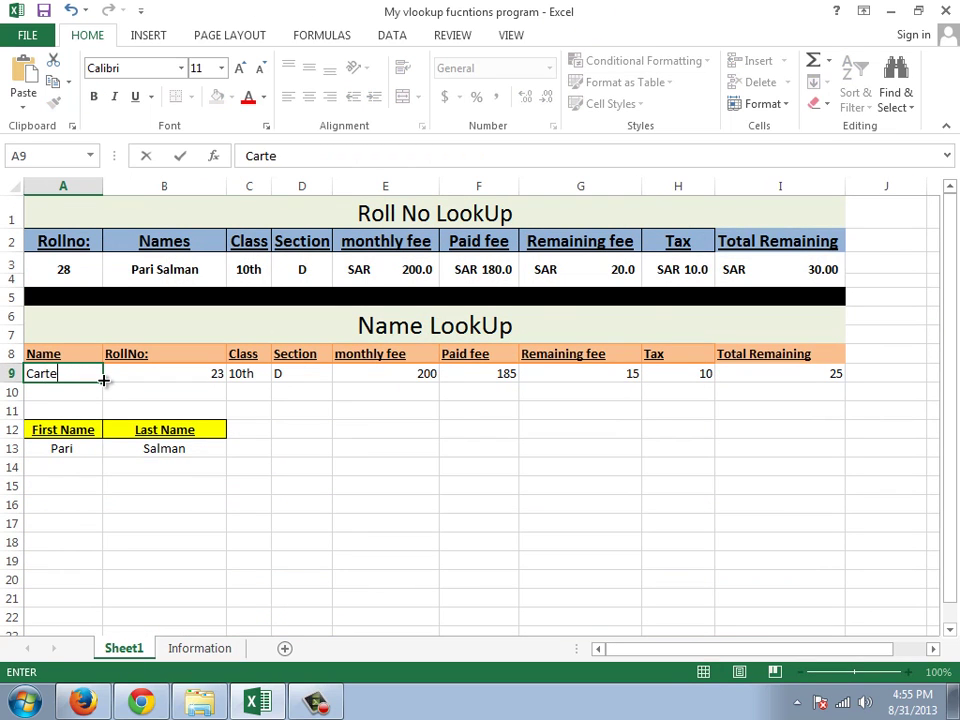
text(r)
key(Return)
click(187, 373)
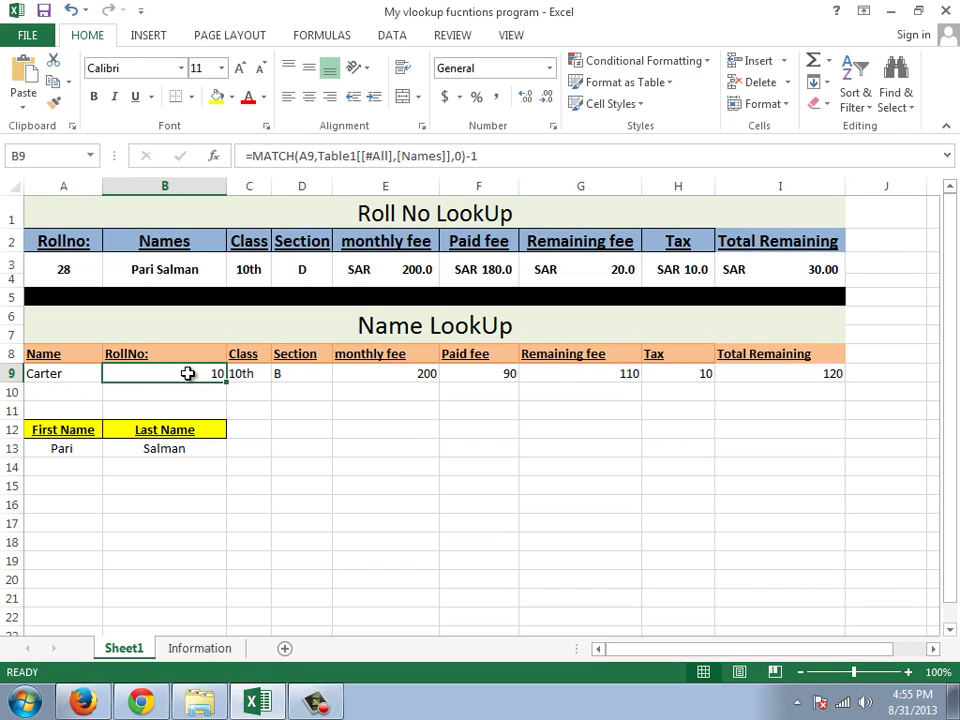
- Zoom in and review Carter's results: section B, fee 200, paid 90, remaining 110, tax 10, total 120
click(909, 672)
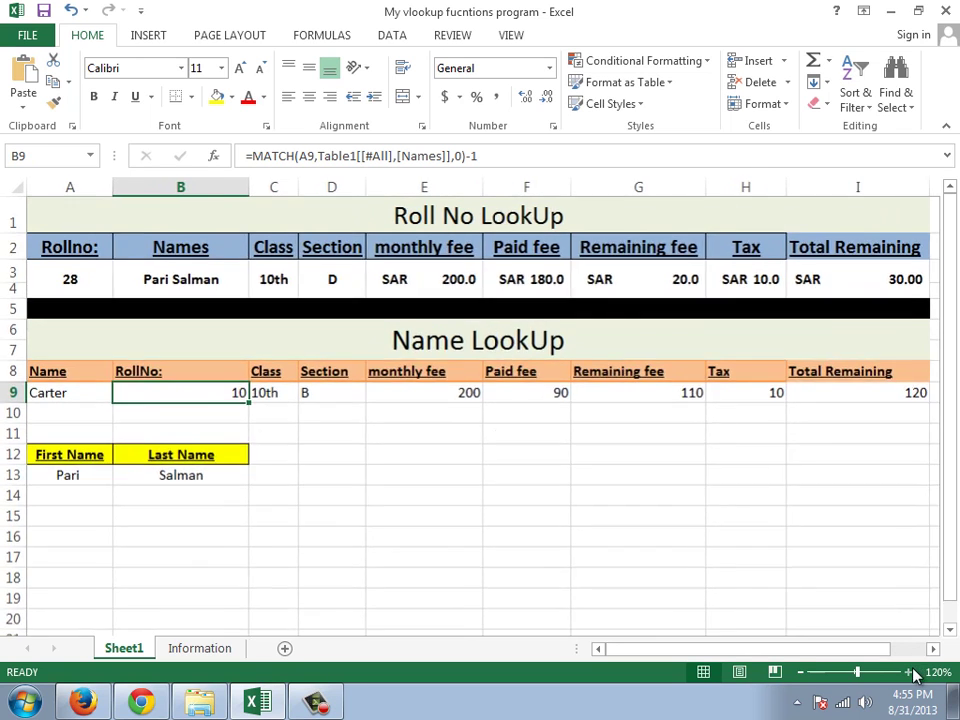
click(909, 672)
click(909, 672)
click(414, 433)
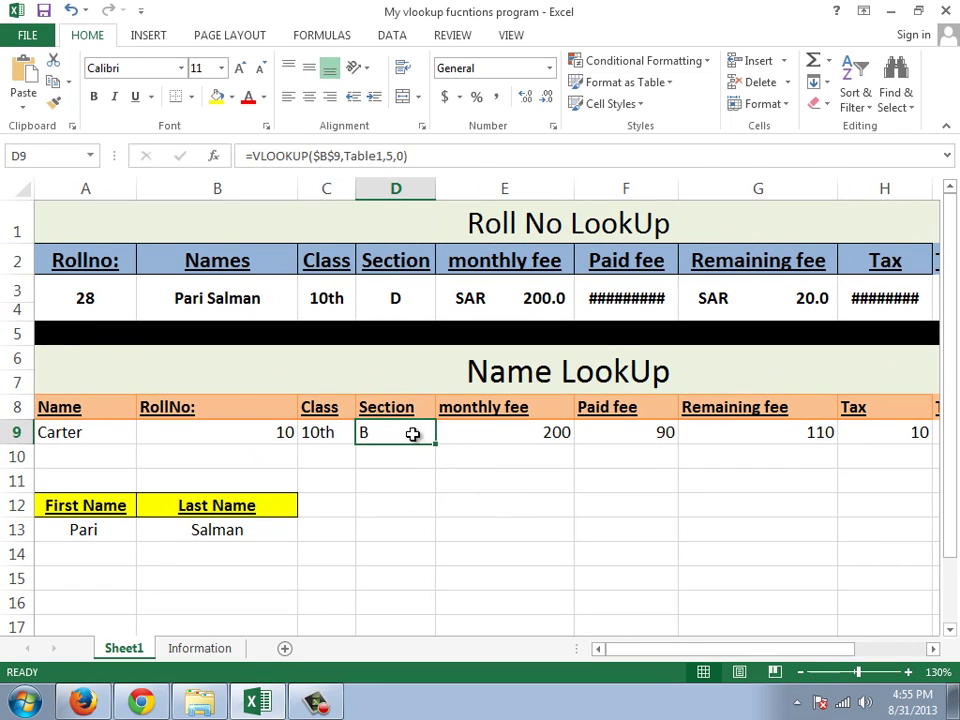
click(552, 432)
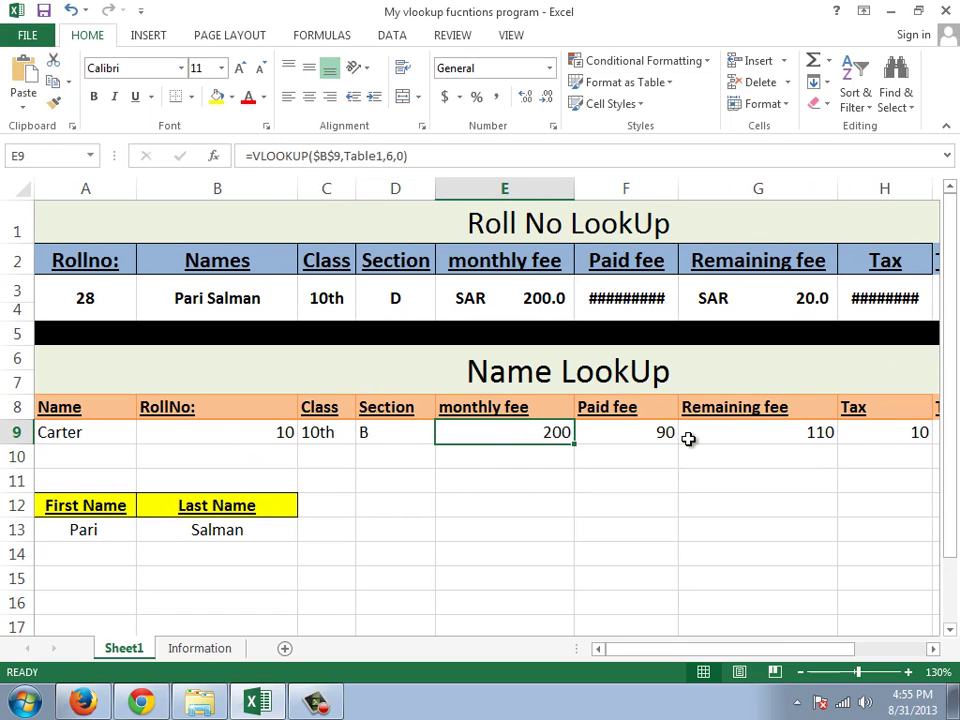
click(621, 431)
click(767, 430)
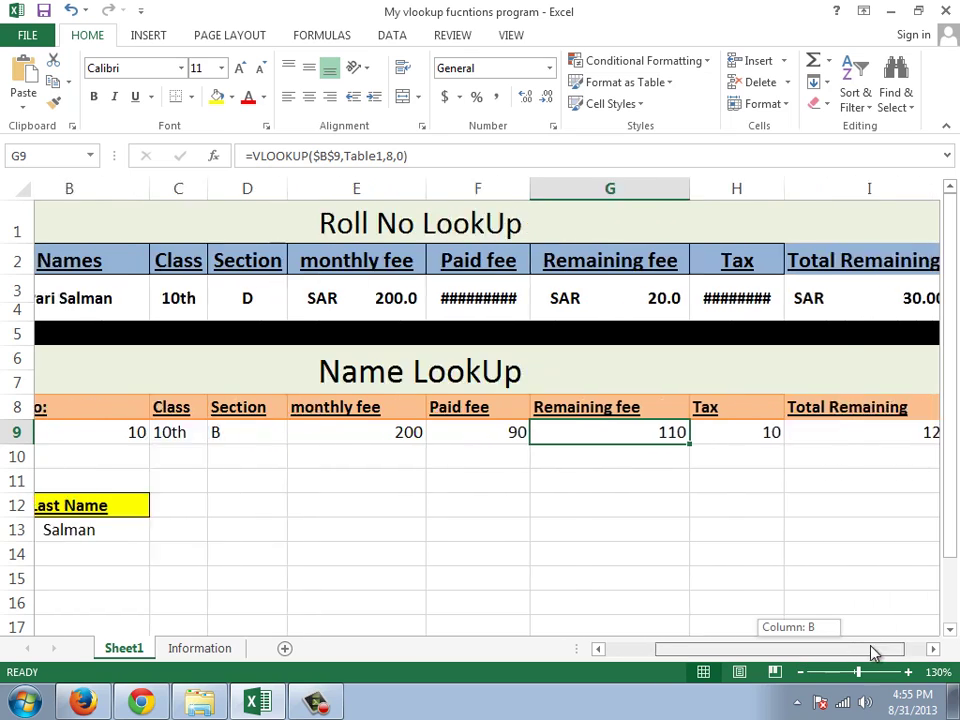
drag(800, 657, 872, 652)
click(623, 441)
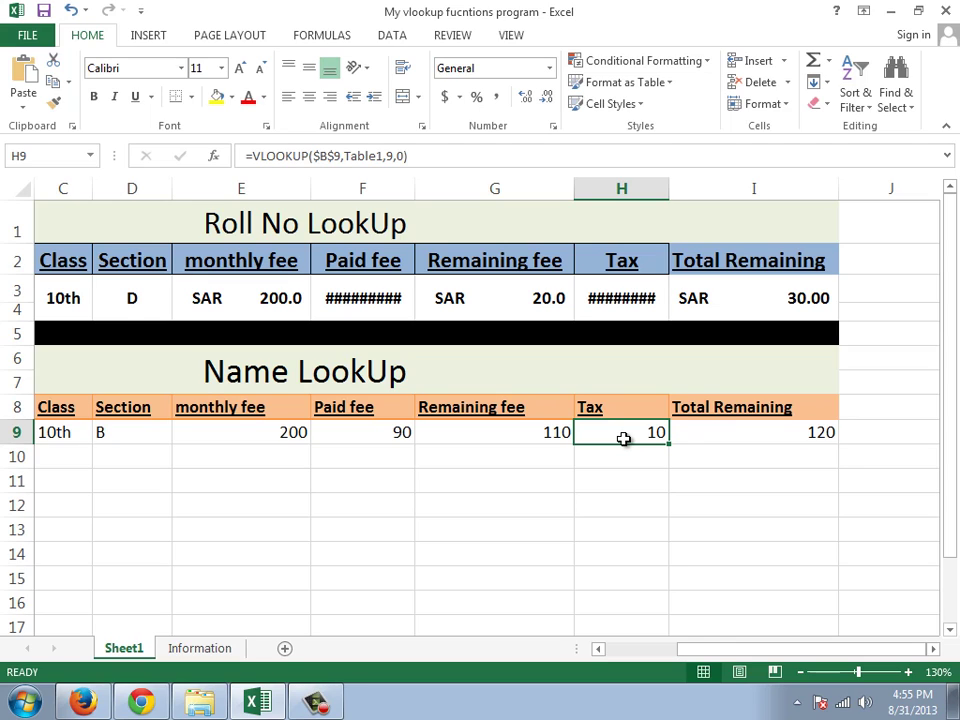
click(733, 432)
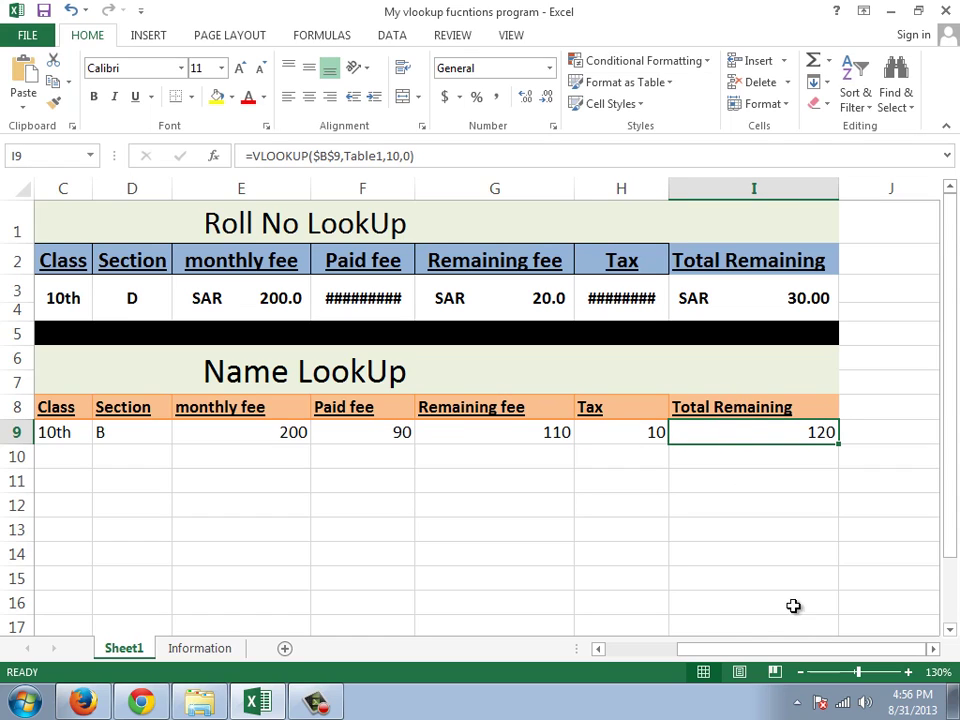
drag(845, 652, 845, 652)
key(Left)
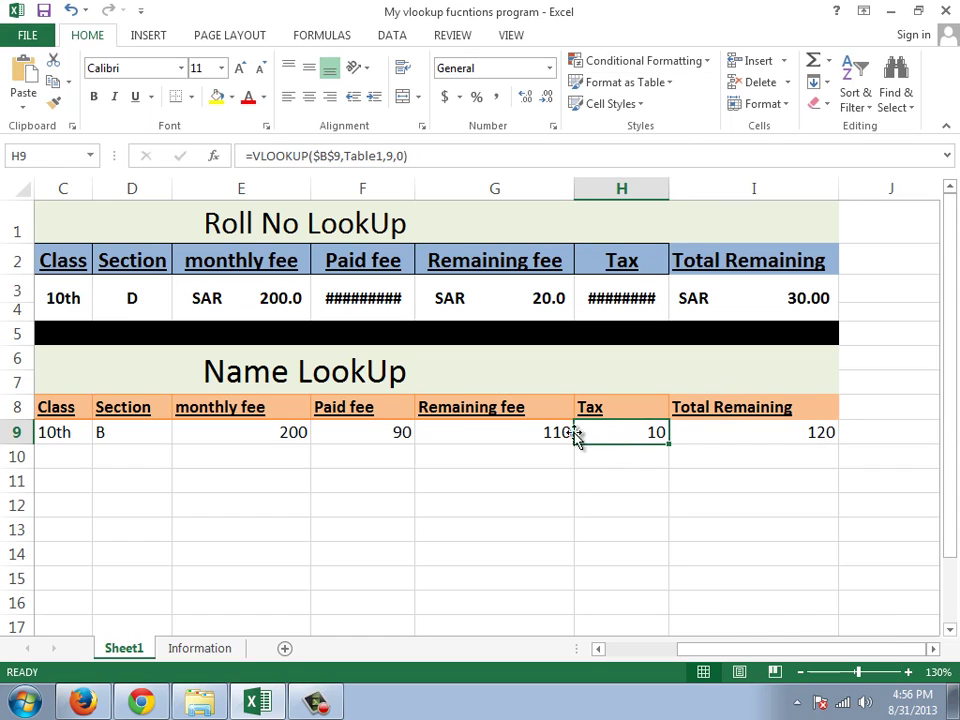
key(Left)
key(Right)
key(Right)
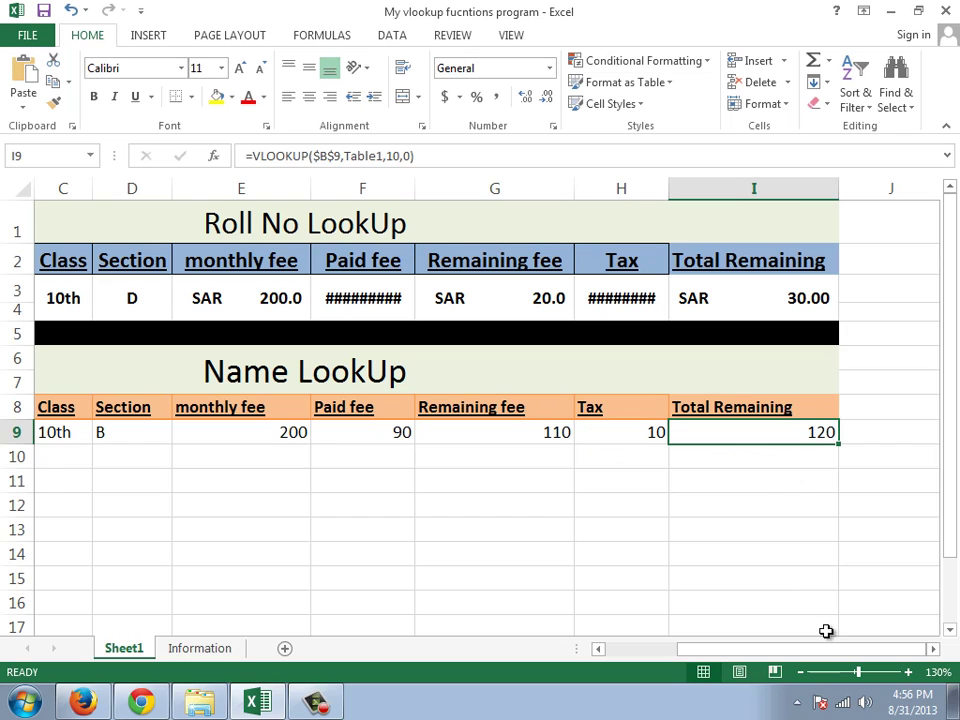
drag(797, 649, 649, 649)
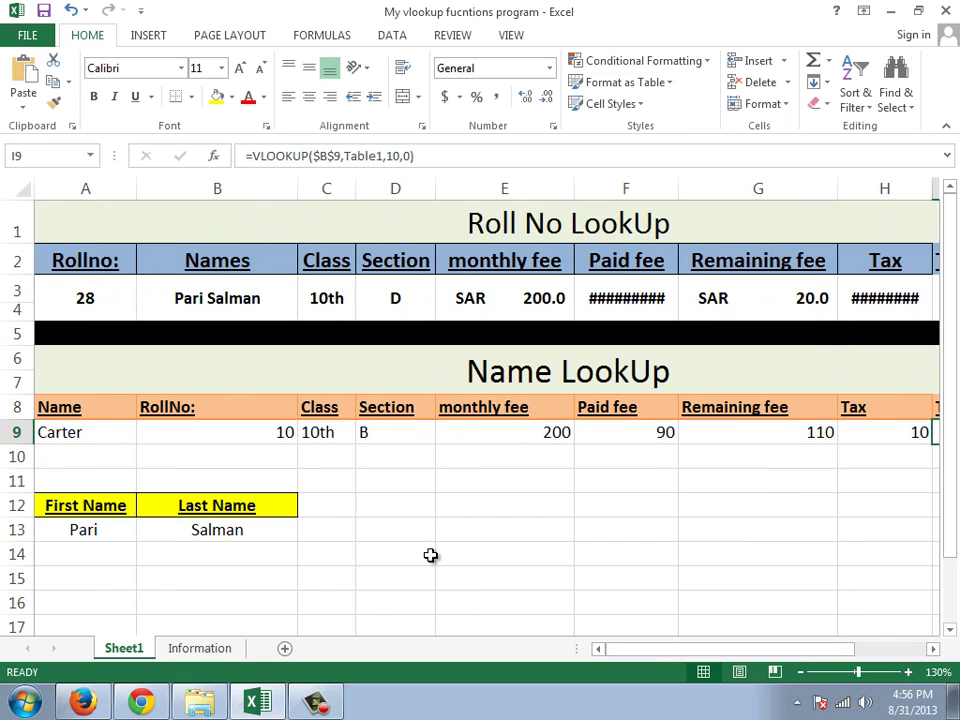
- Compare the first-name formula in A13 with the last-name formula in B13
click(80, 530)
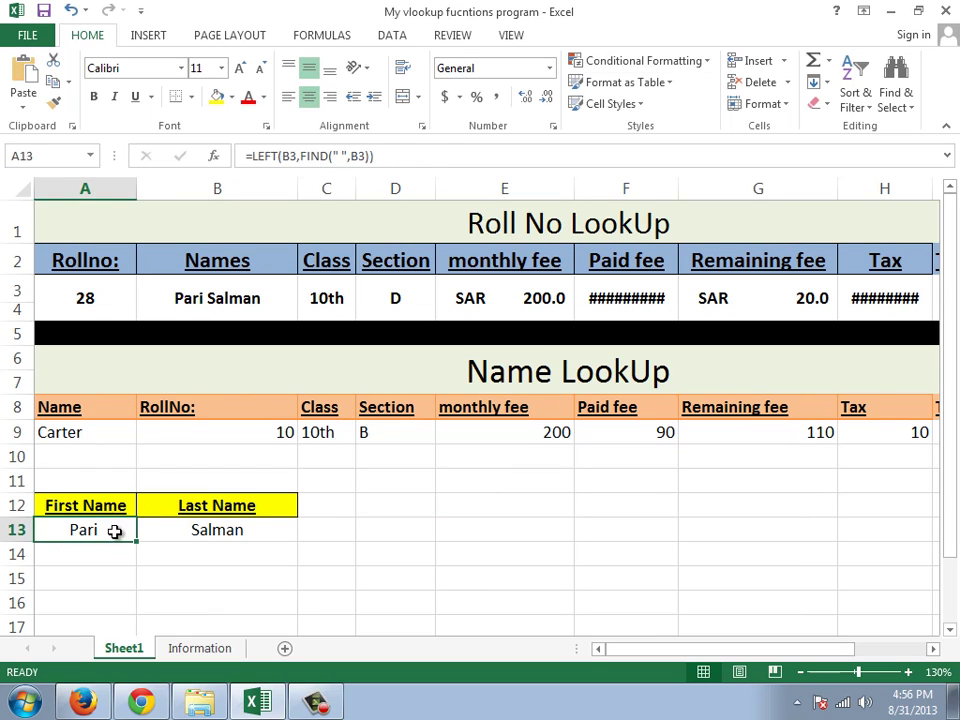
click(172, 532)
click(100, 530)
click(191, 530)
click(86, 530)
click(197, 534)
click(80, 530)
click(114, 299)
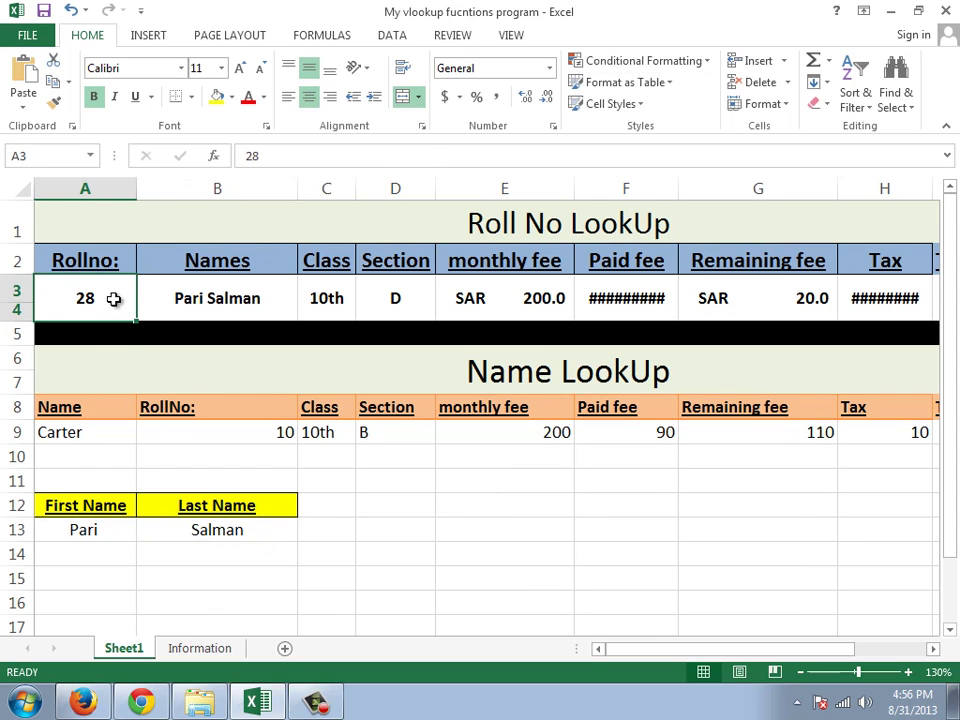
text(10)
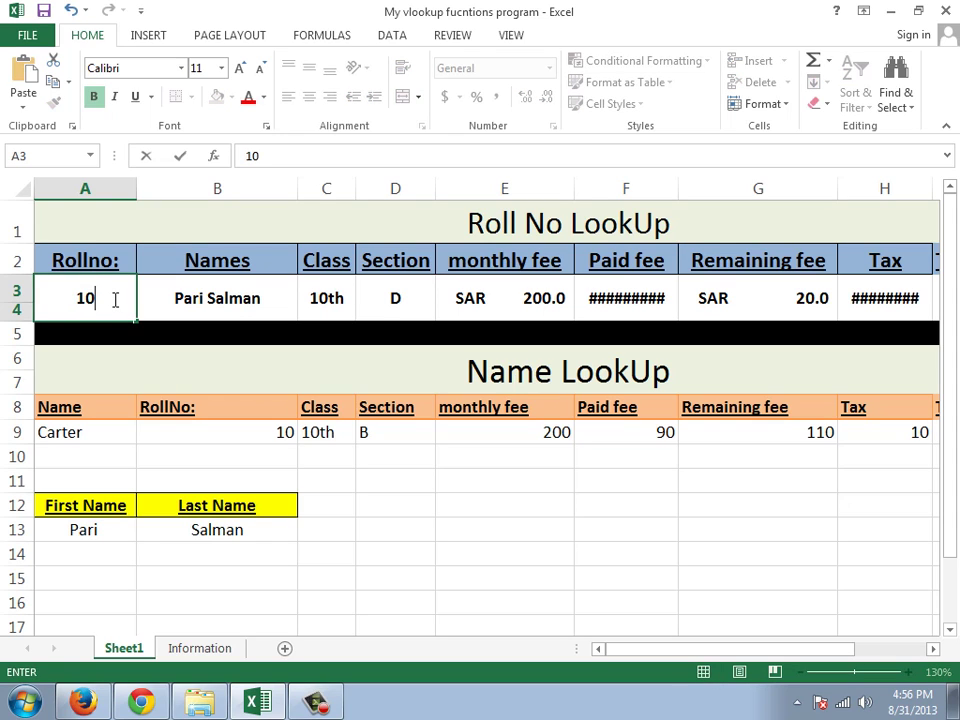
key(ctrl+Return)
click(168, 297)
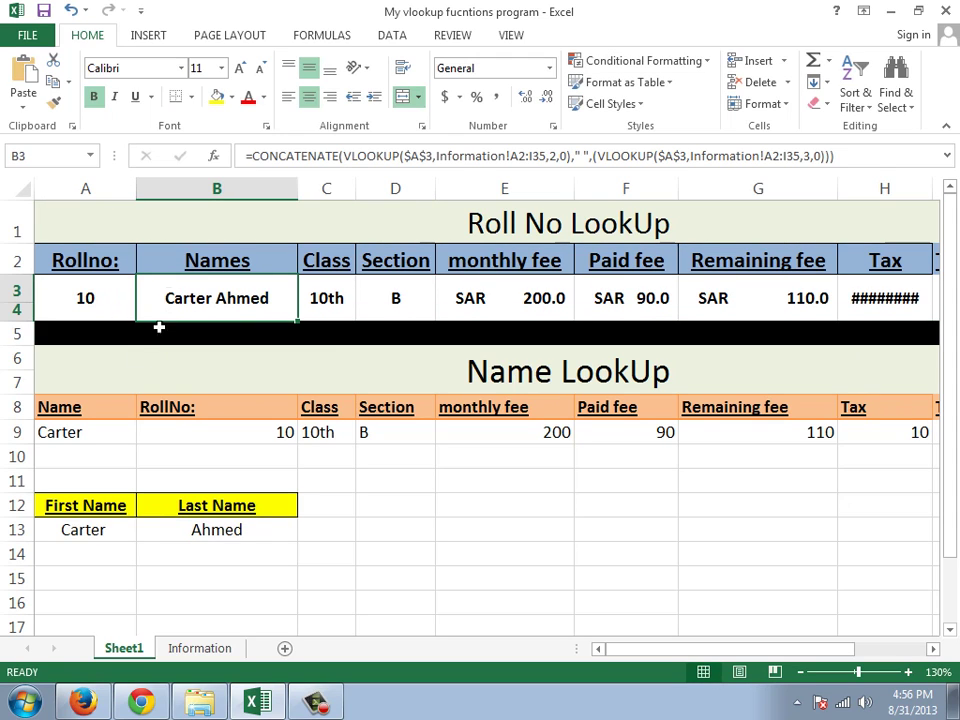
click(103, 529)
click(199, 527)
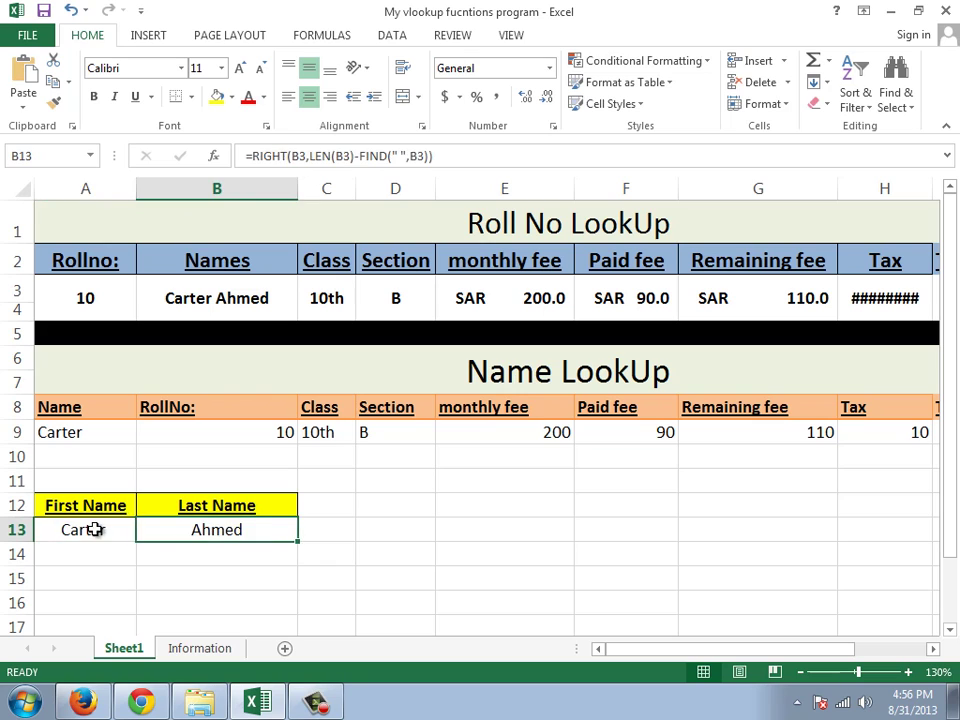
click(95, 529)
click(214, 529)
click(90, 529)
click(242, 300)
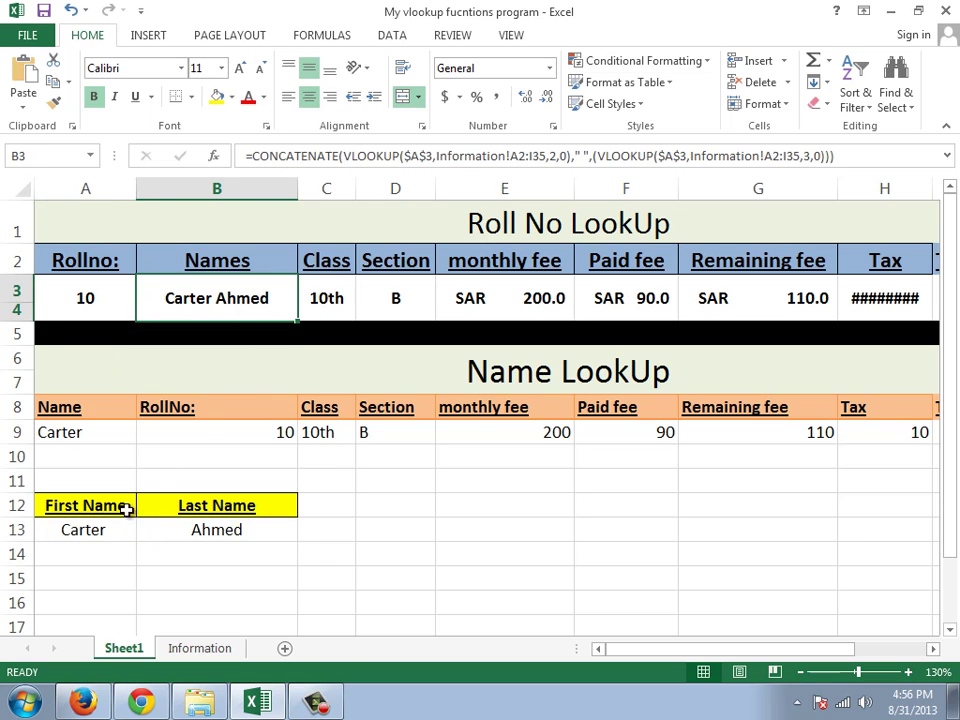
click(95, 529)
click(216, 531)
click(71, 527)
- Close Excel and choose Don't Save to discard the workbook changes
click(242, 315)
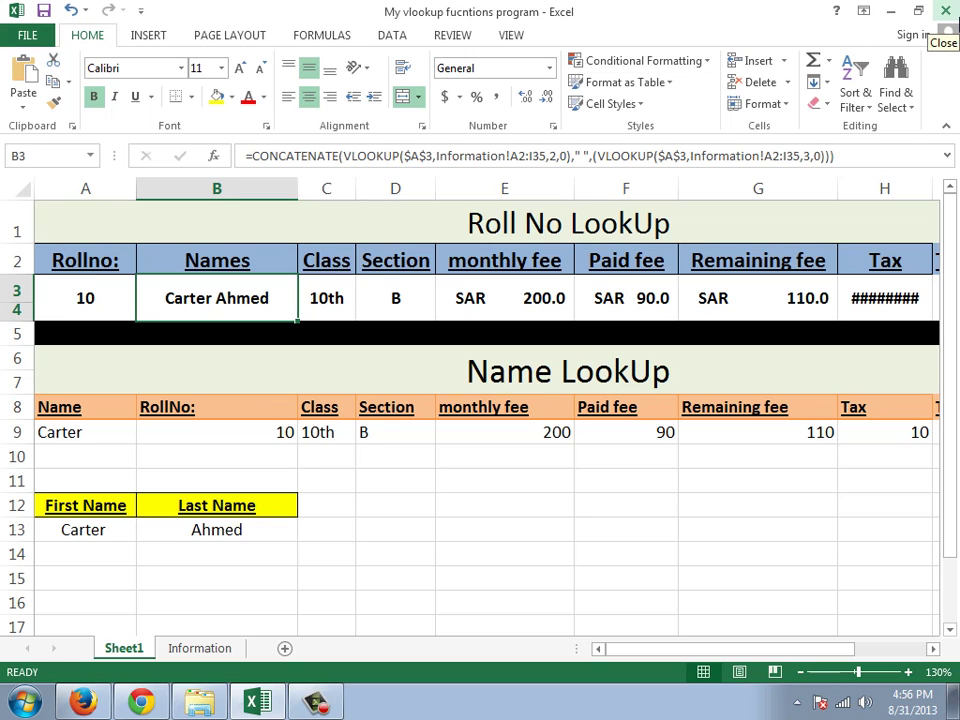
click(947, 12)
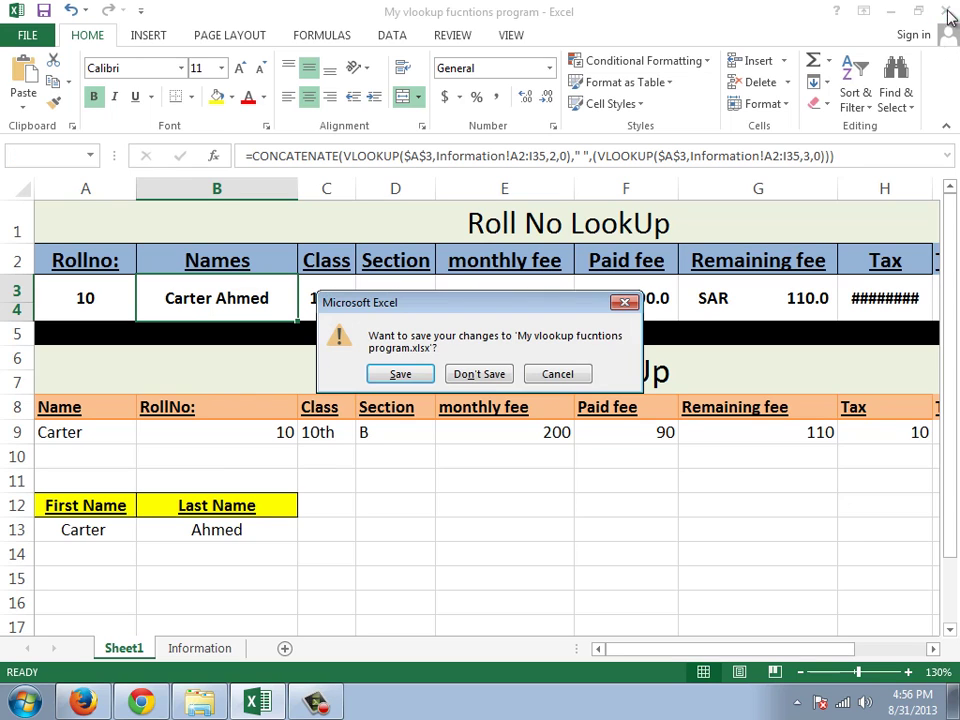
click(480, 374)
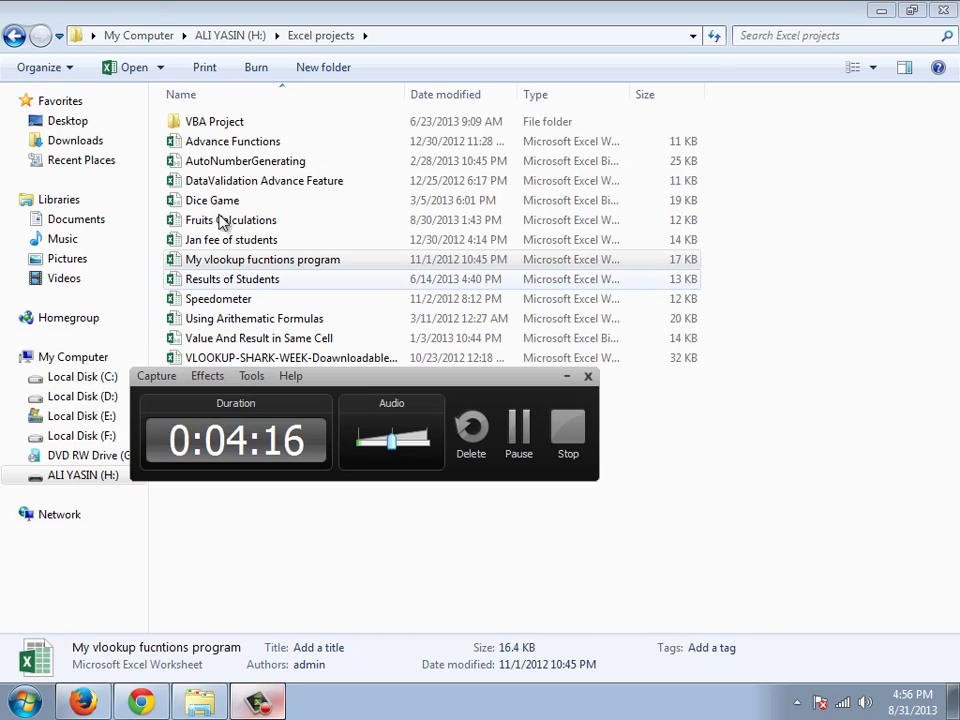